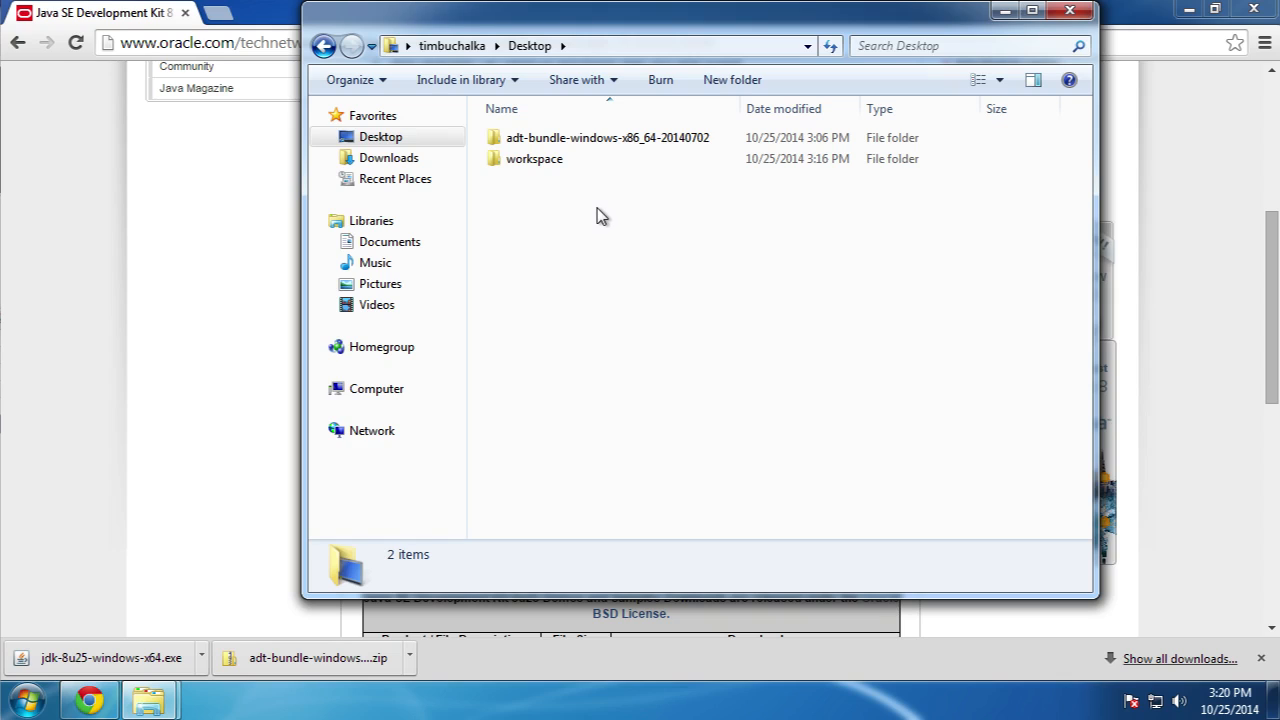
pyautogui.doubleClick(597, 147)
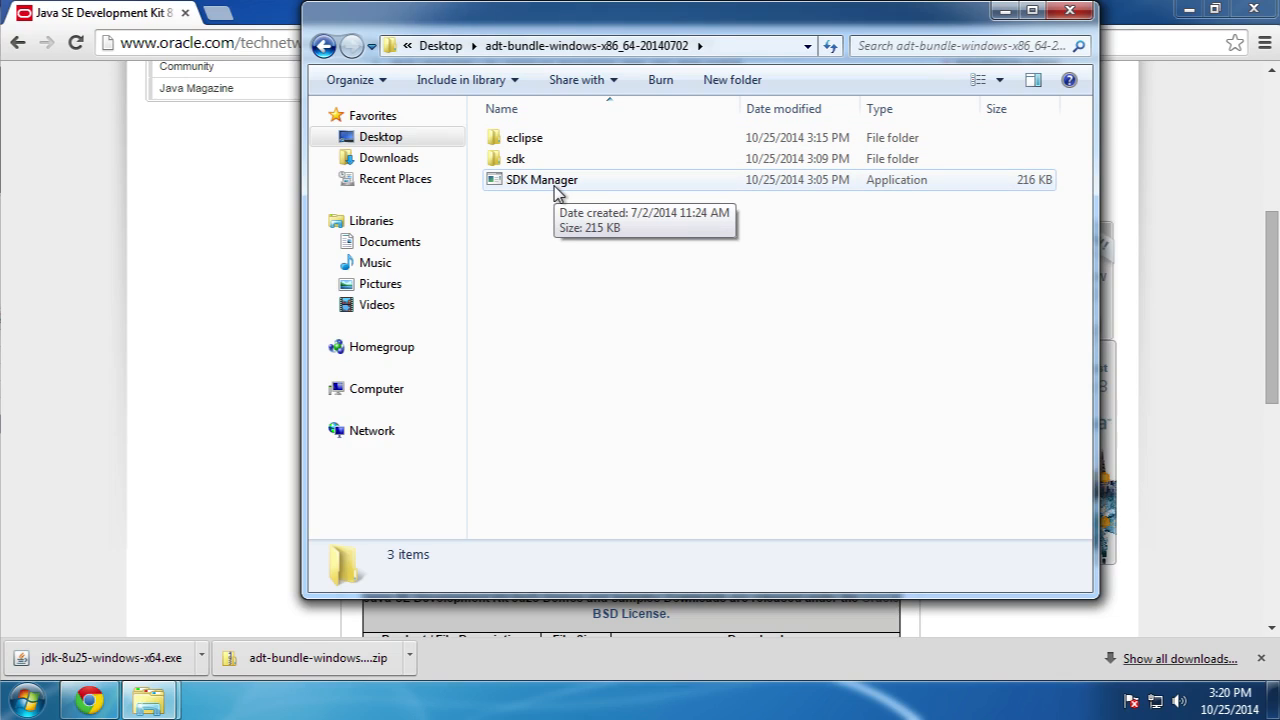
pyautogui.doubleClick(524, 139)
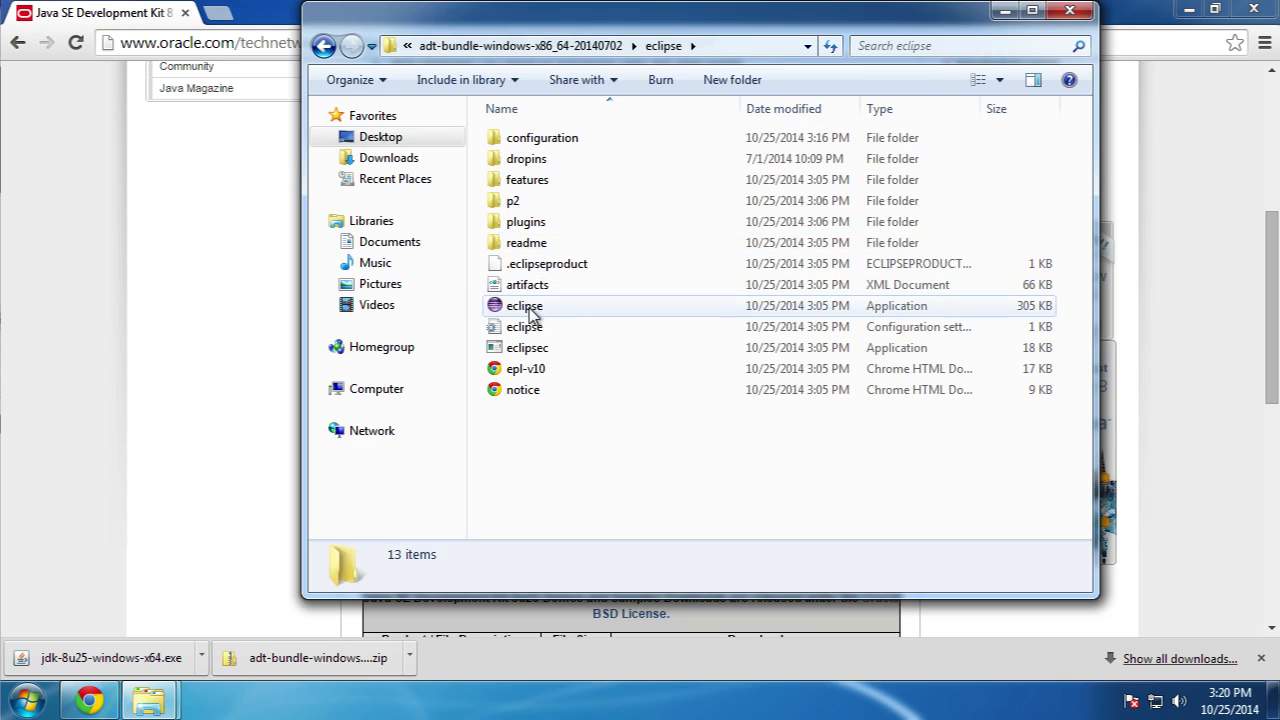
pyautogui.doubleClick(524, 306)
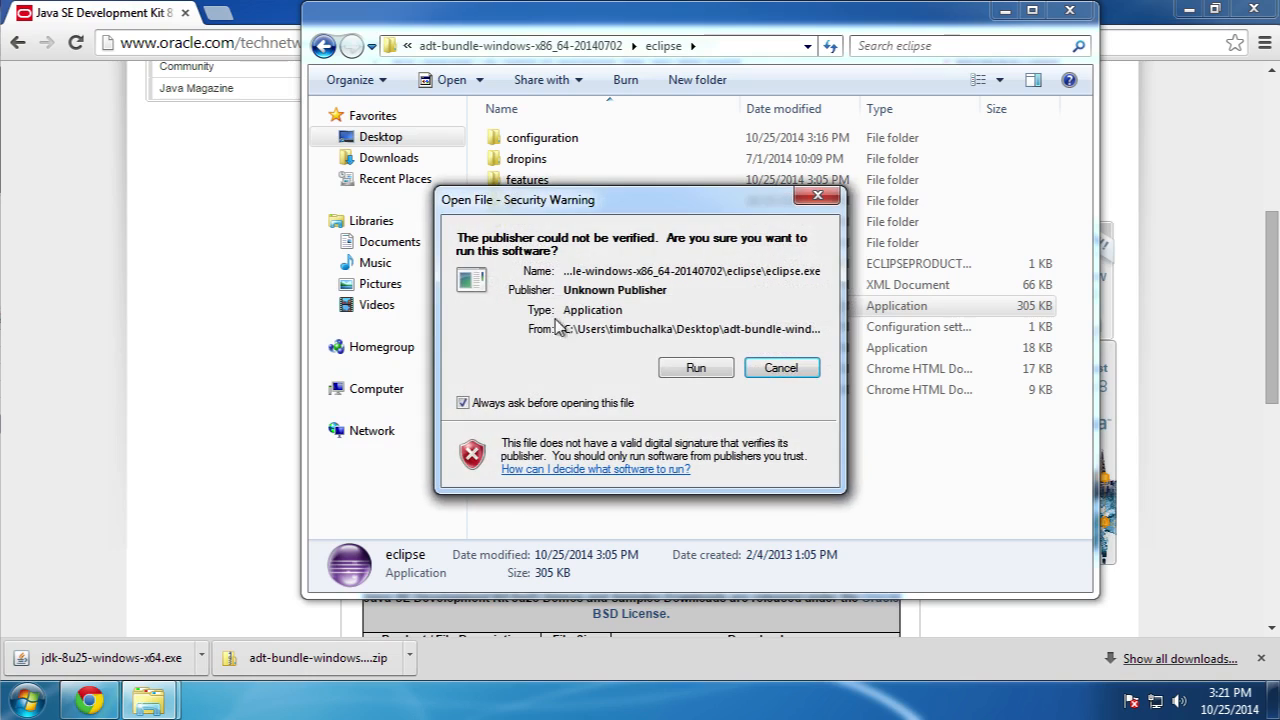
pyautogui.click(693, 368)
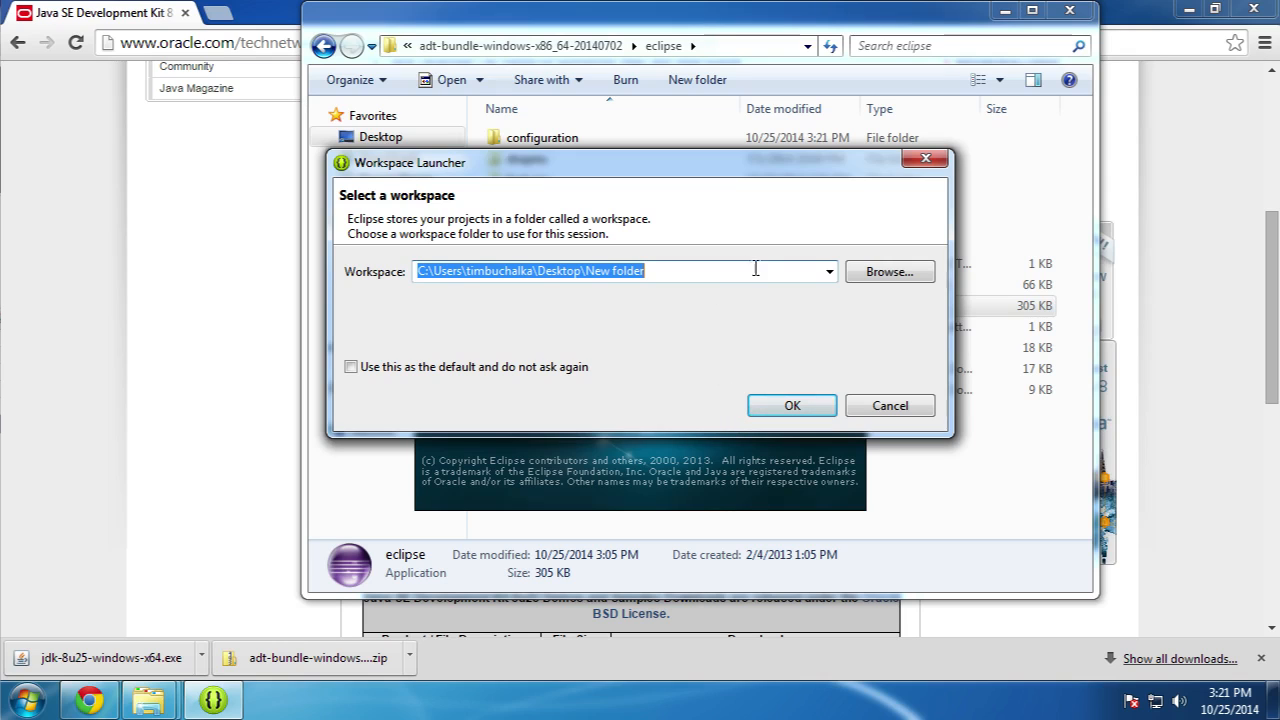
# Choose the existing workspace folder on the Desktop as the Eclipse workspace and open it.
pyautogui.click(889, 272)
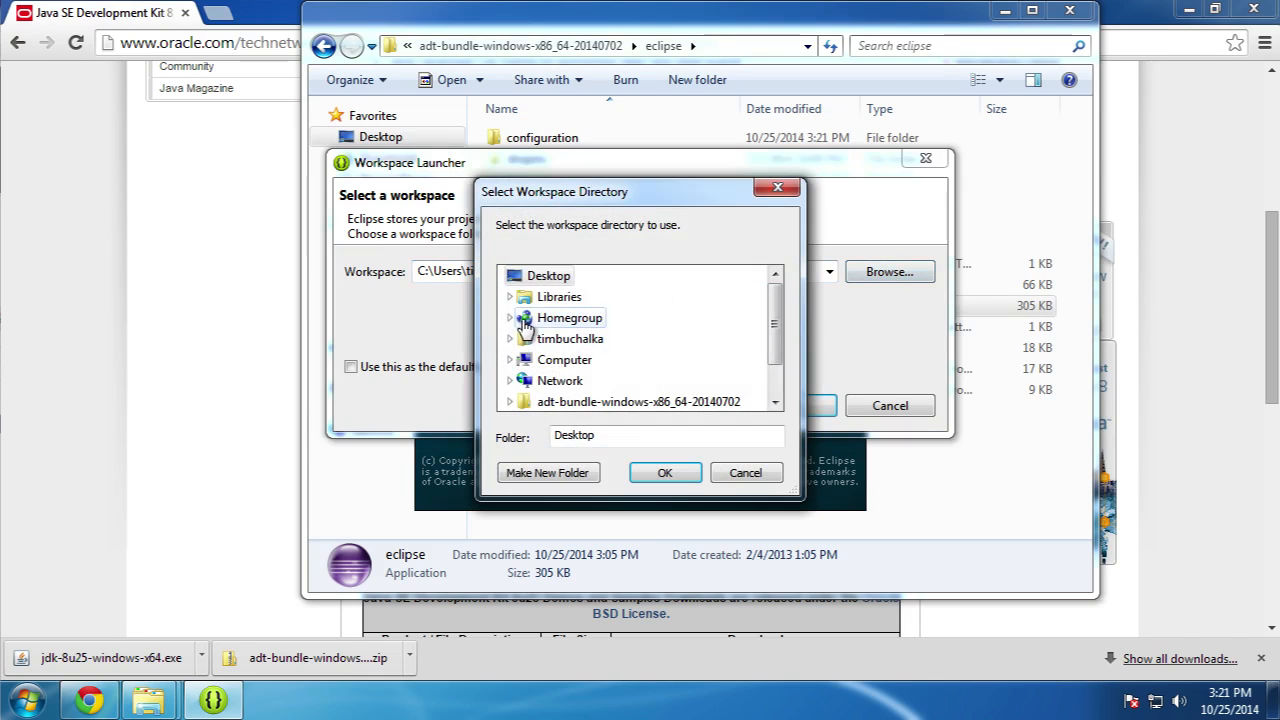
pyautogui.click(510, 339)
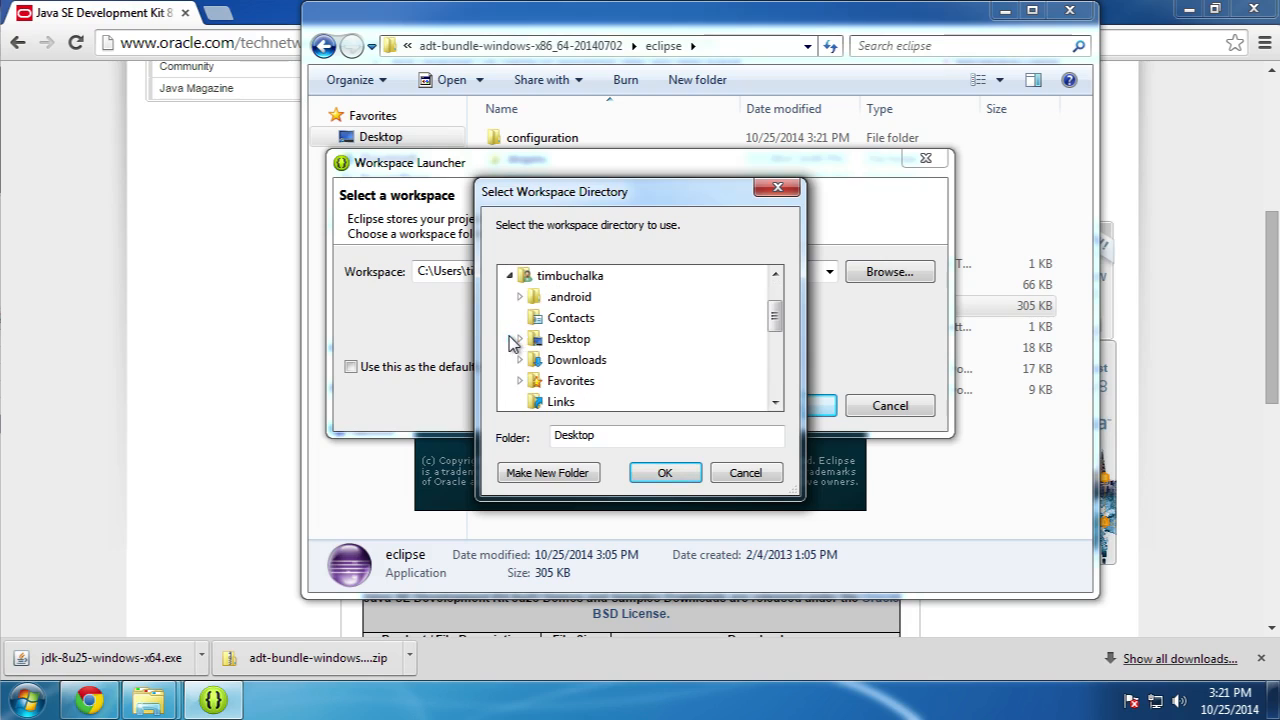
pyautogui.click(520, 339)
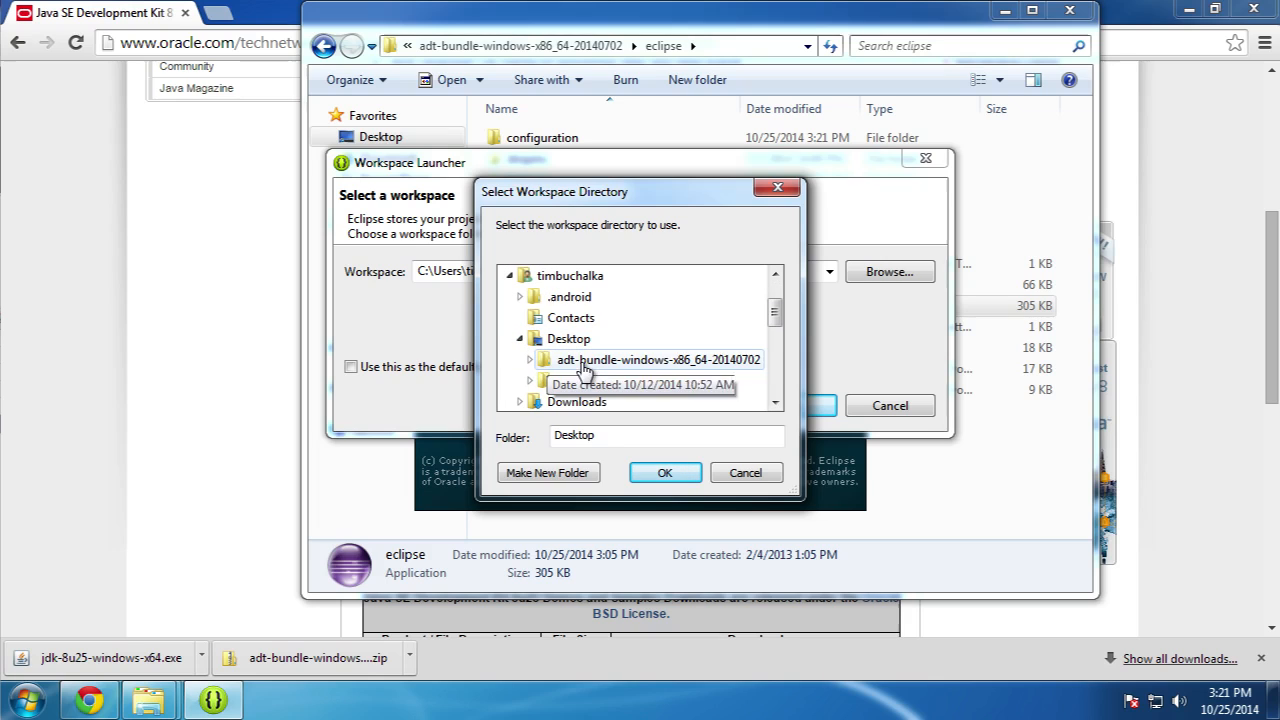
pyautogui.click(585, 381)
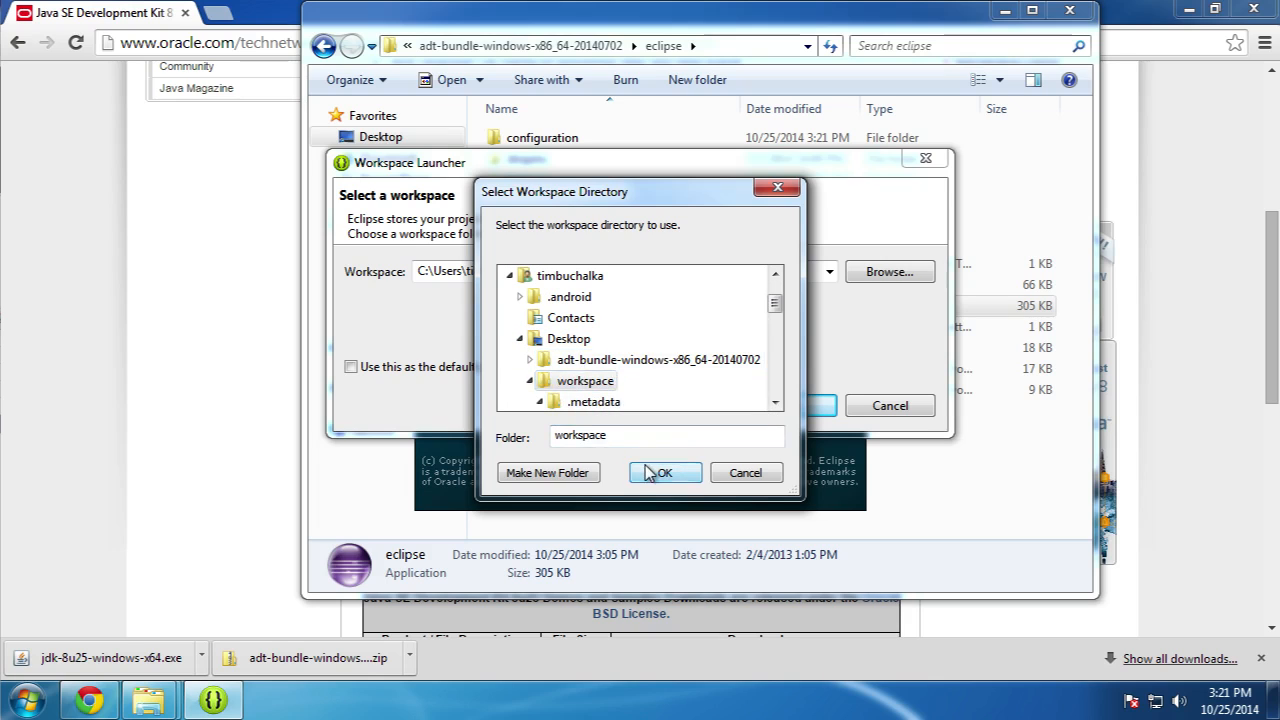
pyautogui.click(660, 473)
pyautogui.click(791, 405)
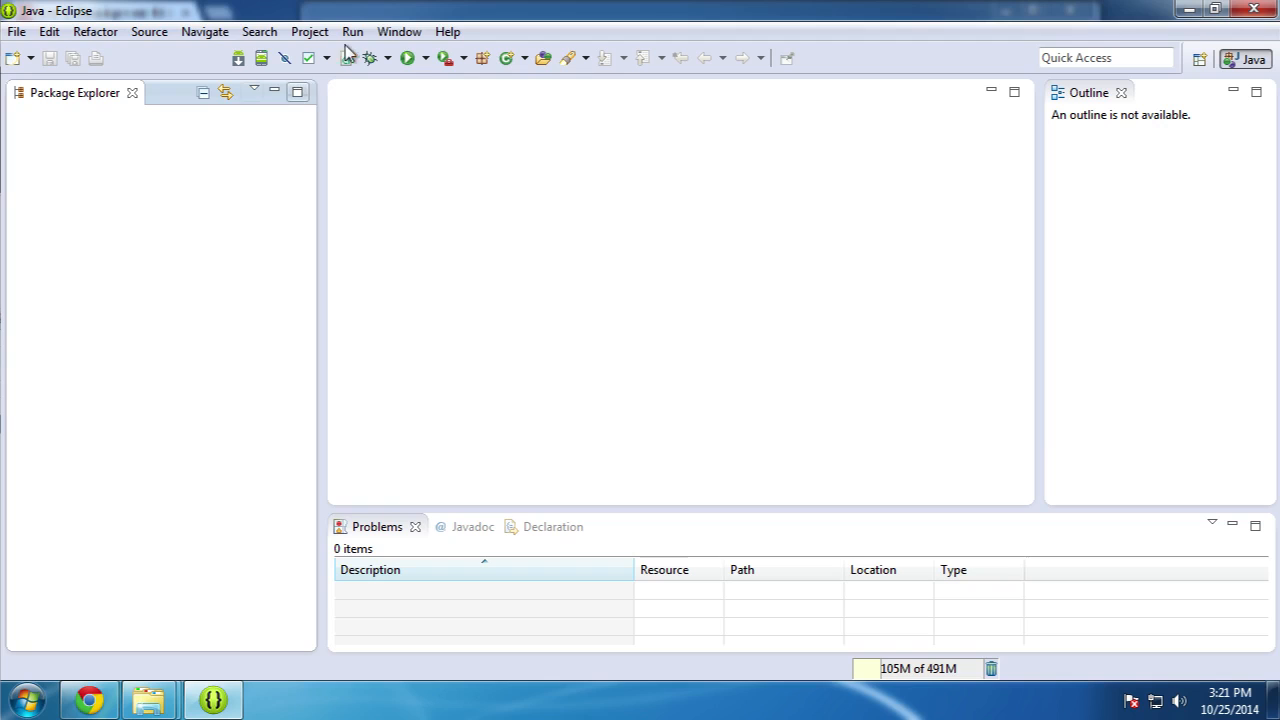
# Exit Eclipse and confirm the exit.
pyautogui.click(381, 33)
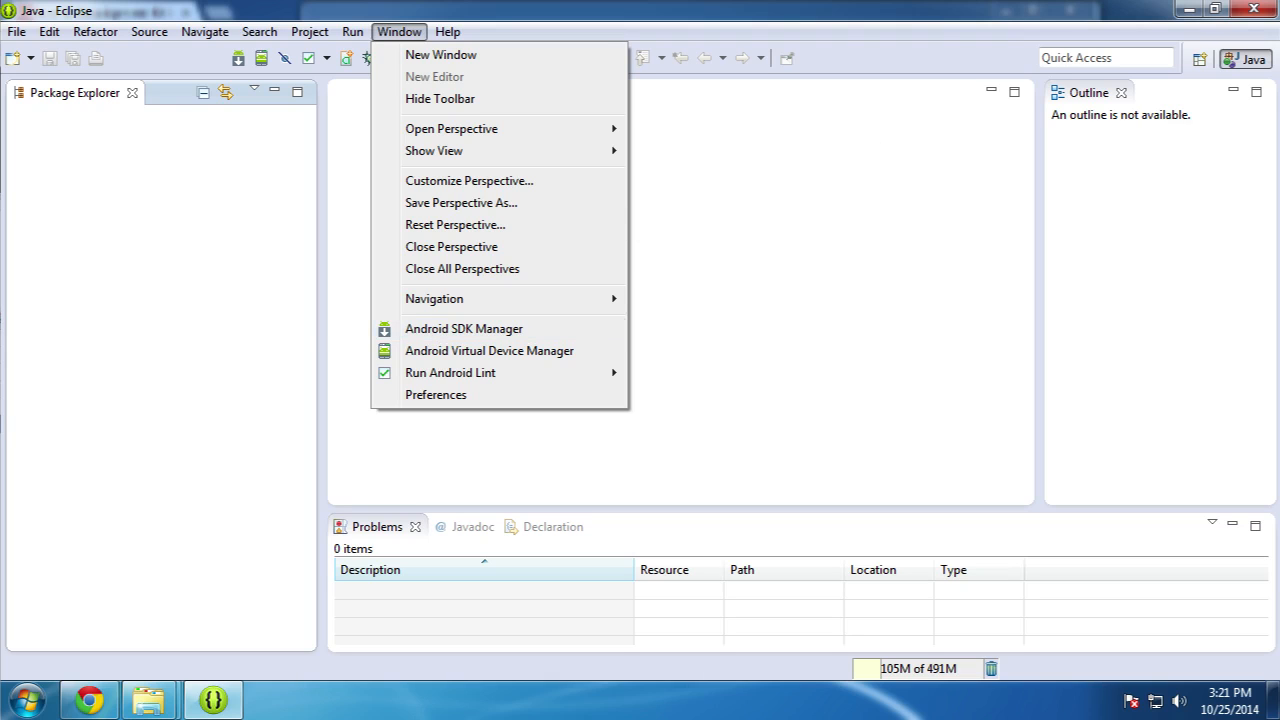
pyautogui.click(1252, 10)
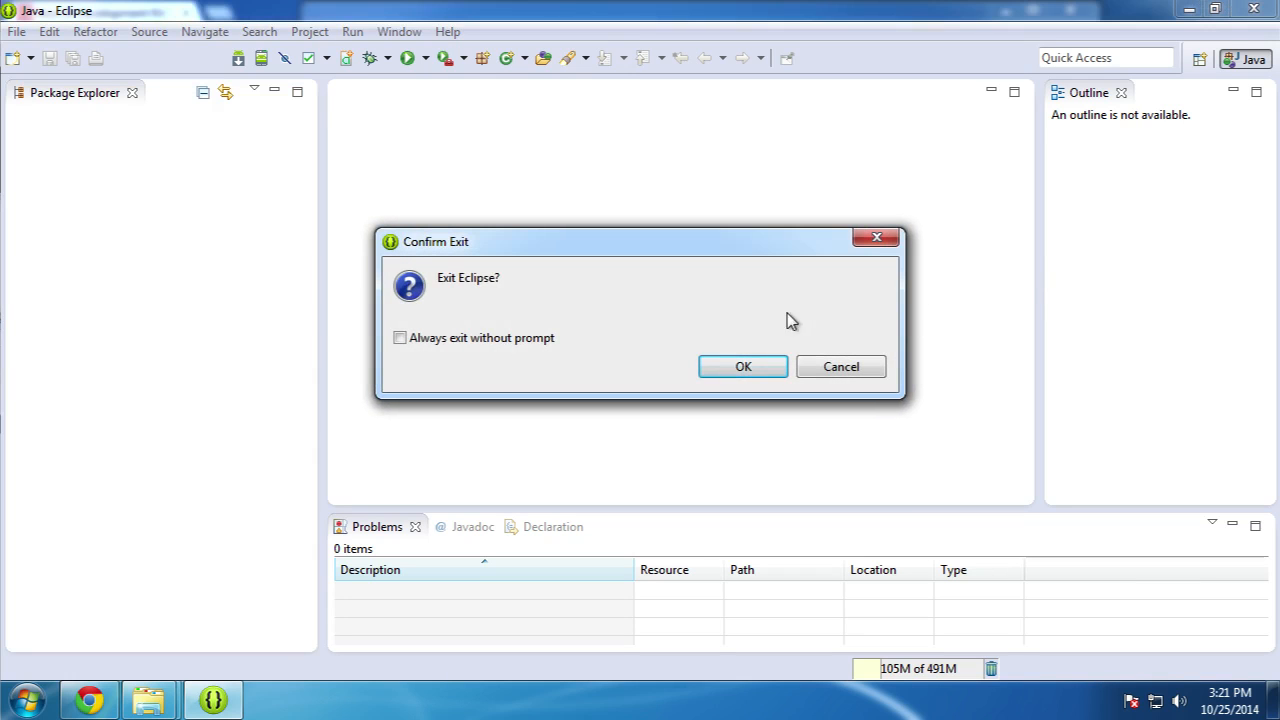
pyautogui.click(743, 366)
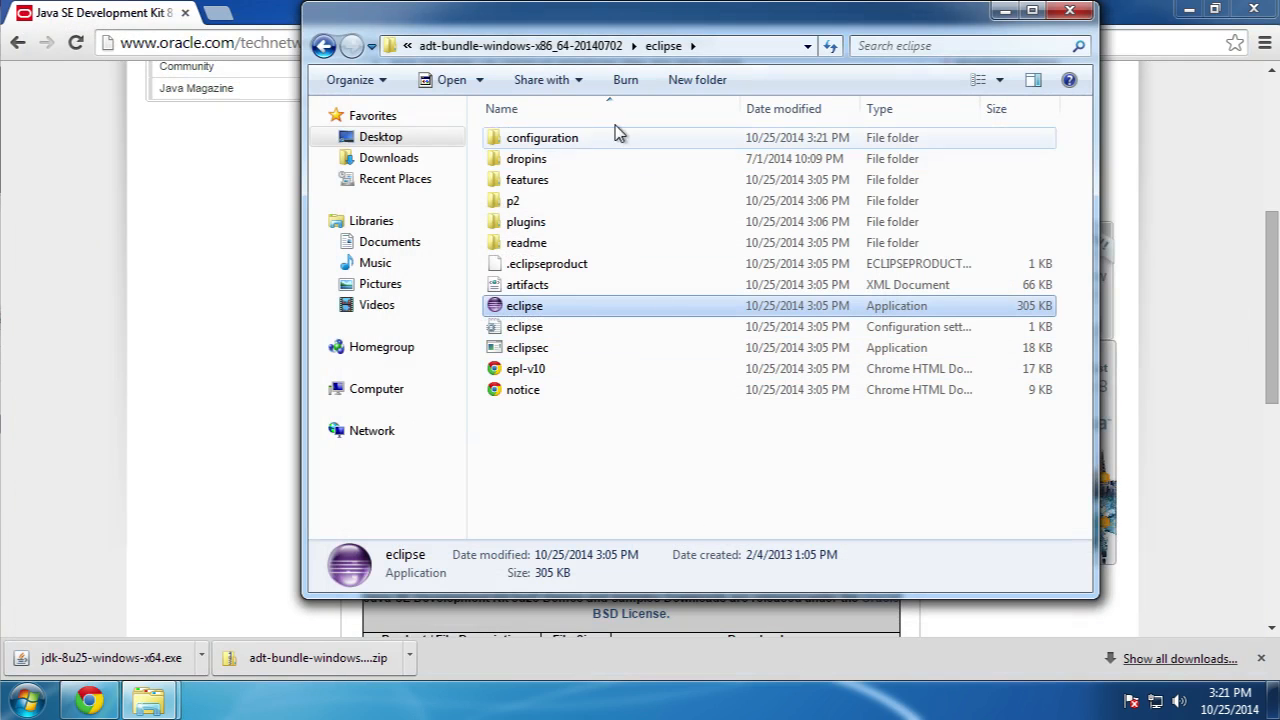
pyautogui.click(530, 46)
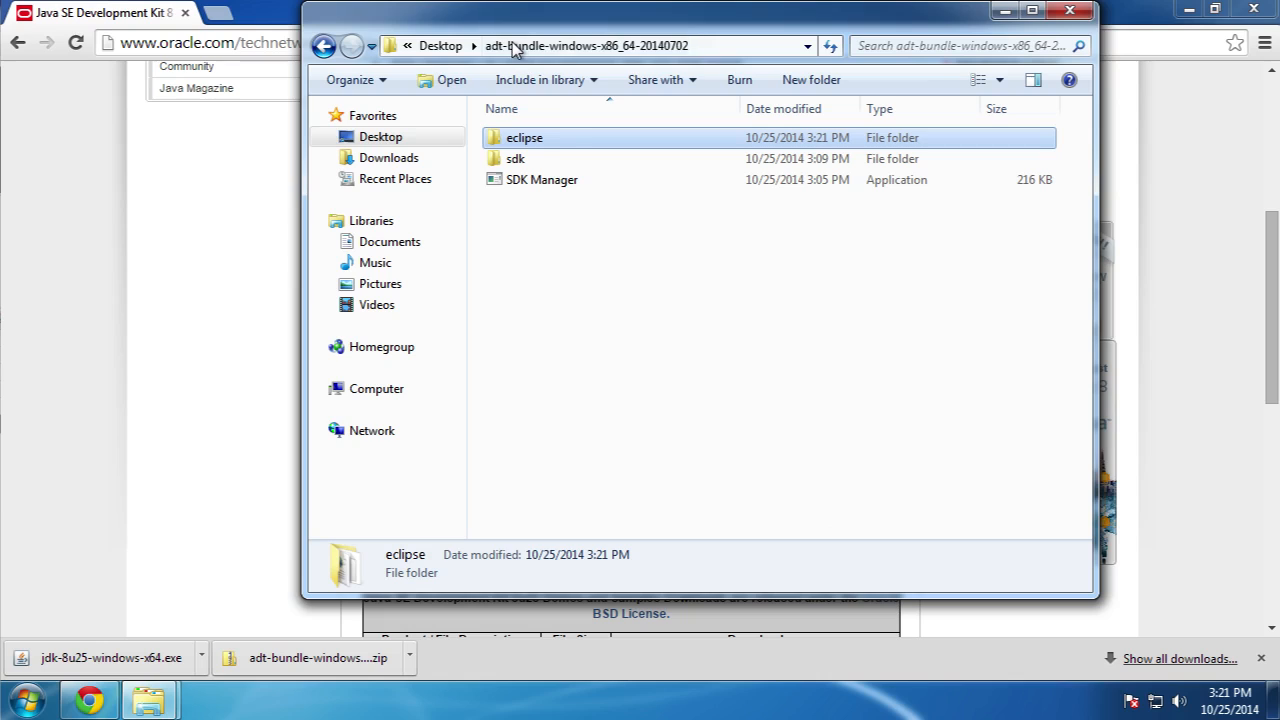
pyautogui.click(549, 219)
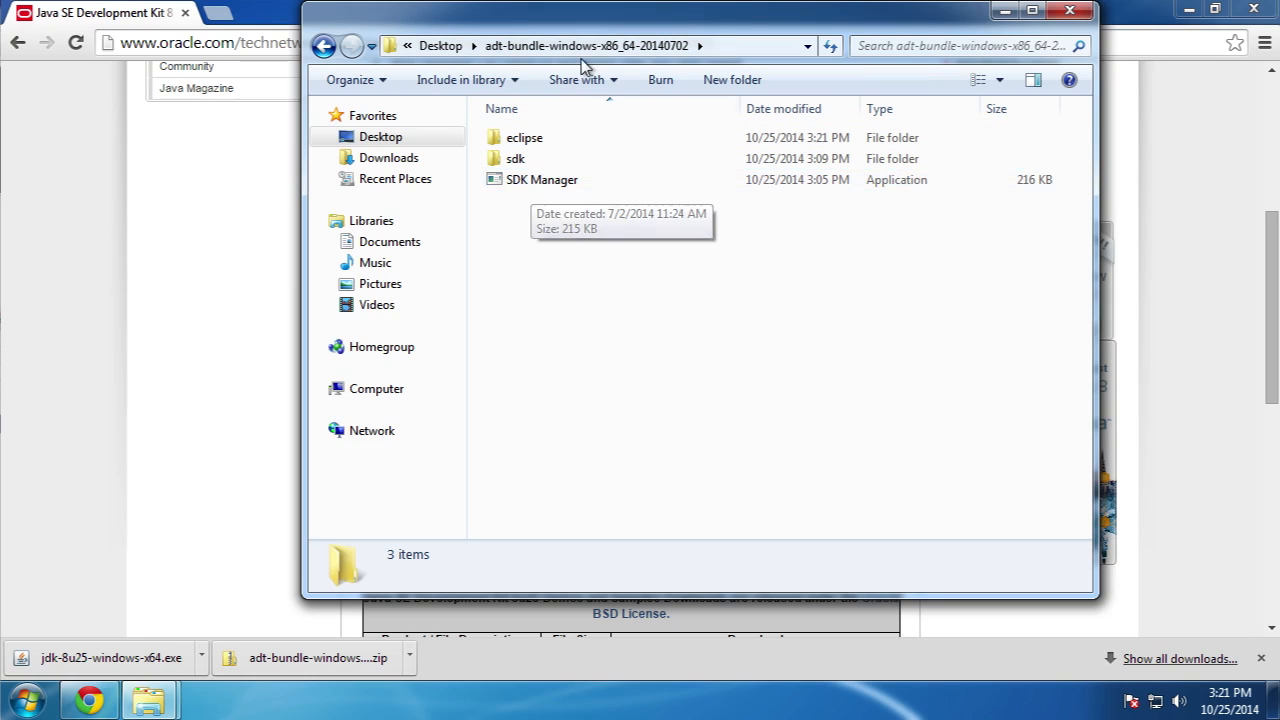
pyautogui.doubleClick(542, 180)
pyautogui.click(696, 368)
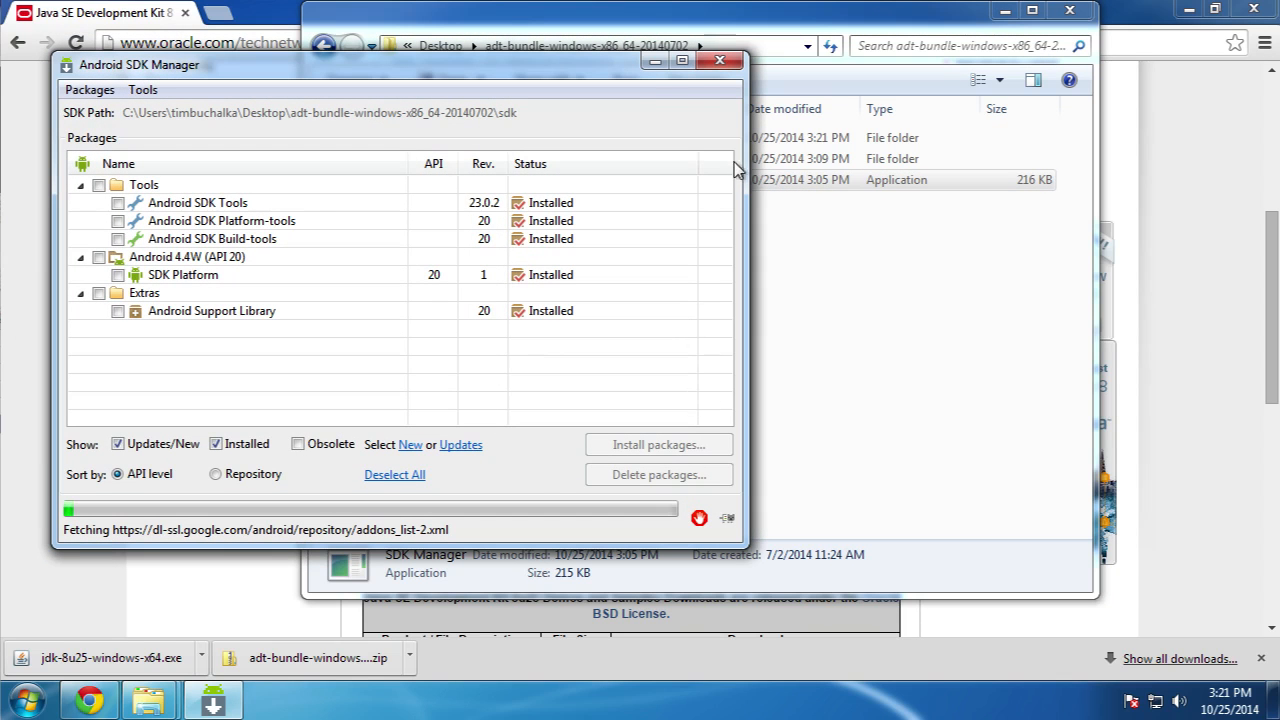
pyautogui.click(684, 63)
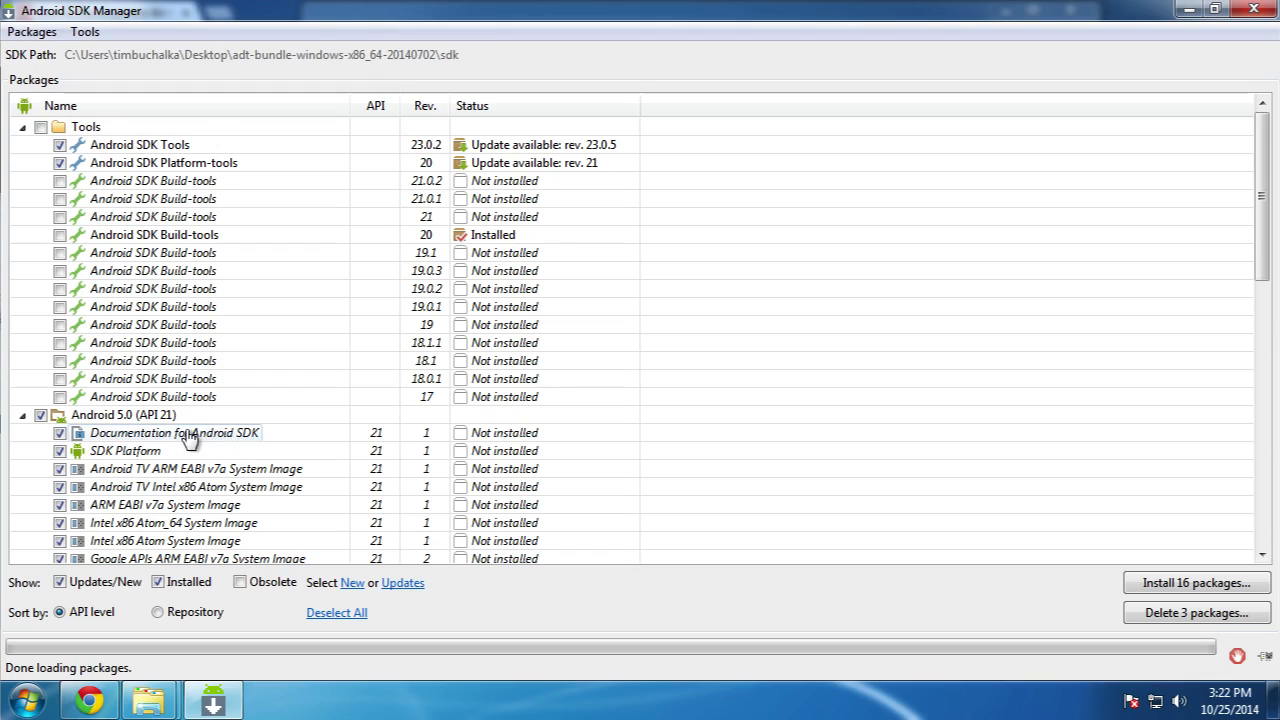
pyautogui.scroll(-2, 190, 440)
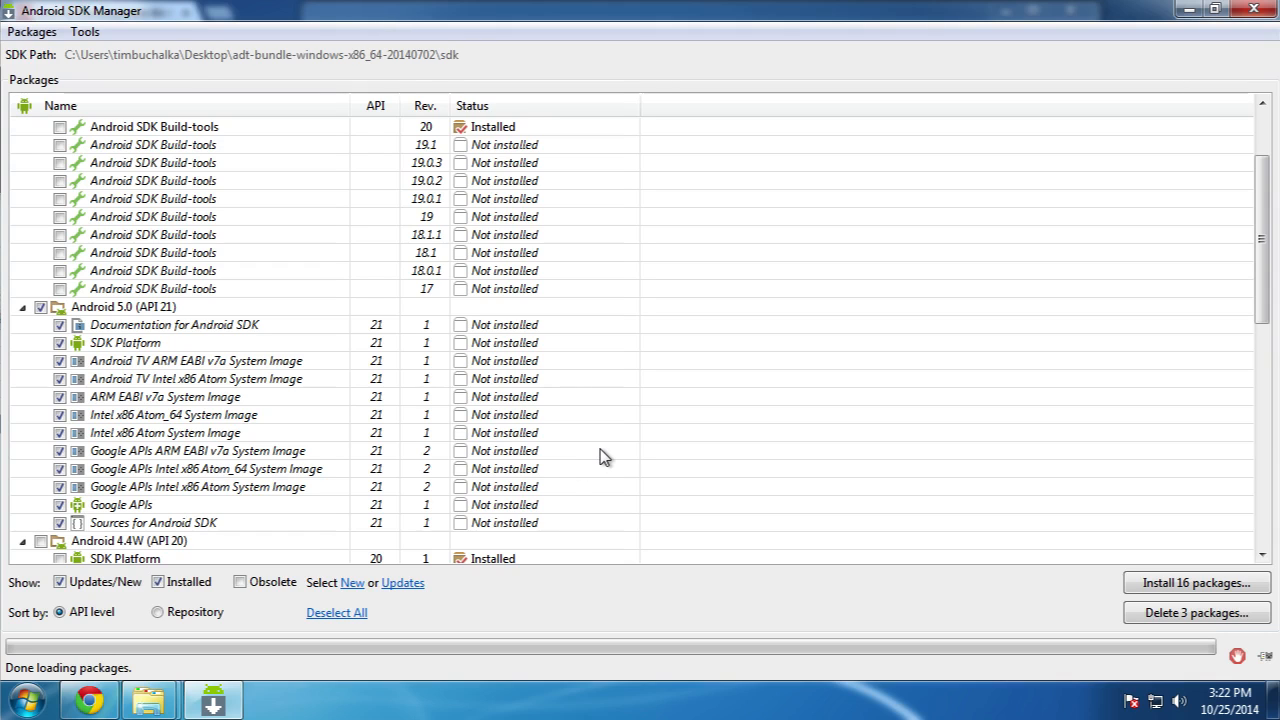
pyautogui.scroll(-3, 600, 457)
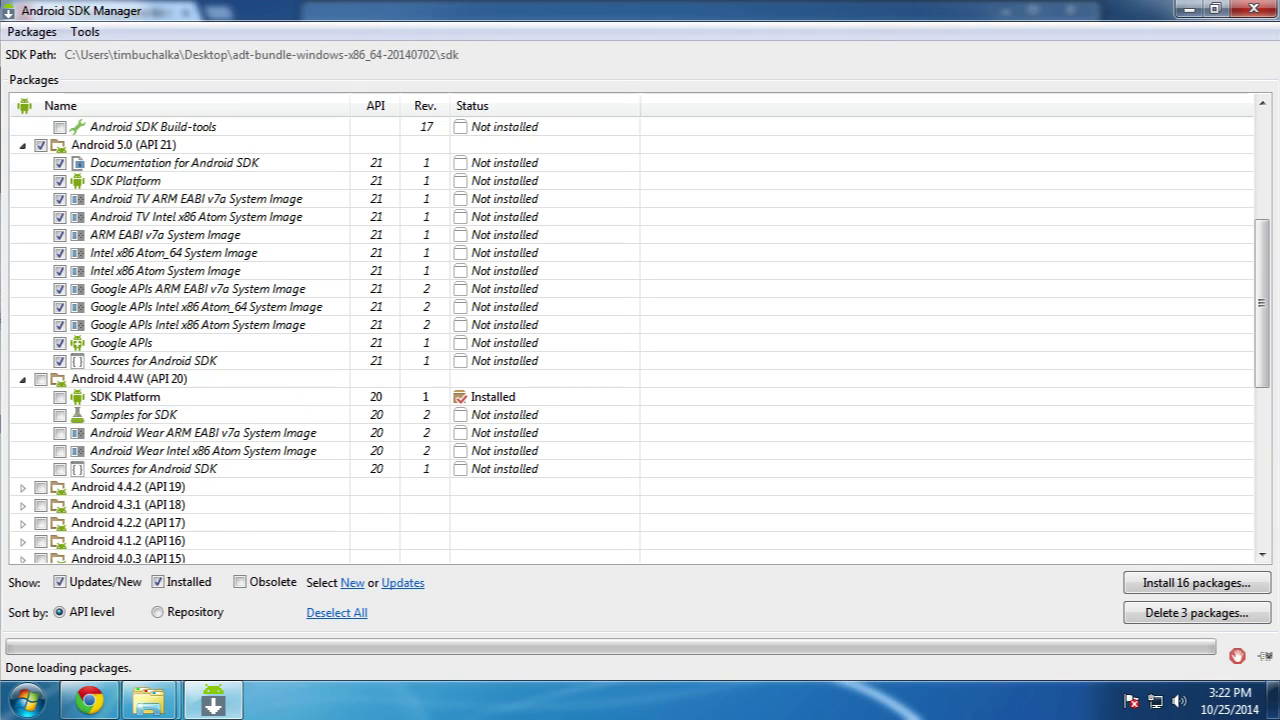
# Switch to the eclipse folder in Windows Explorer and start Eclipse again with the Desktop workspace.
pyautogui.moveTo(150, 706)
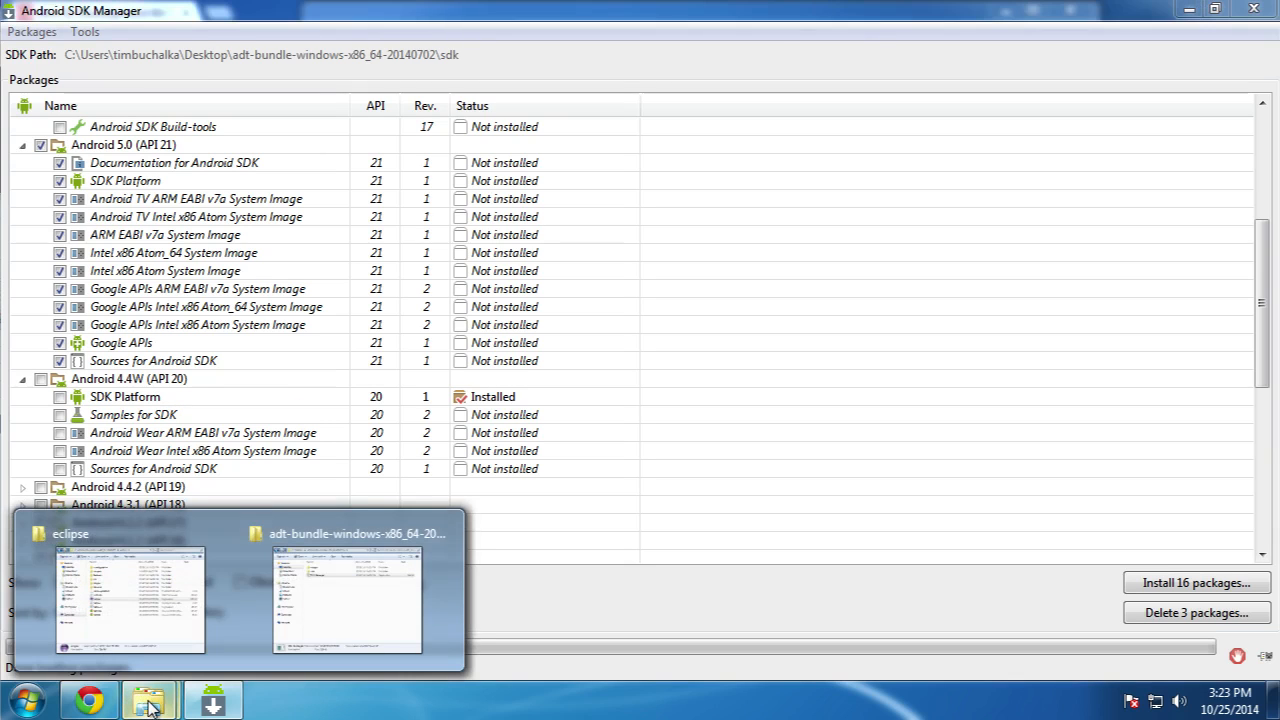
pyautogui.click(148, 600)
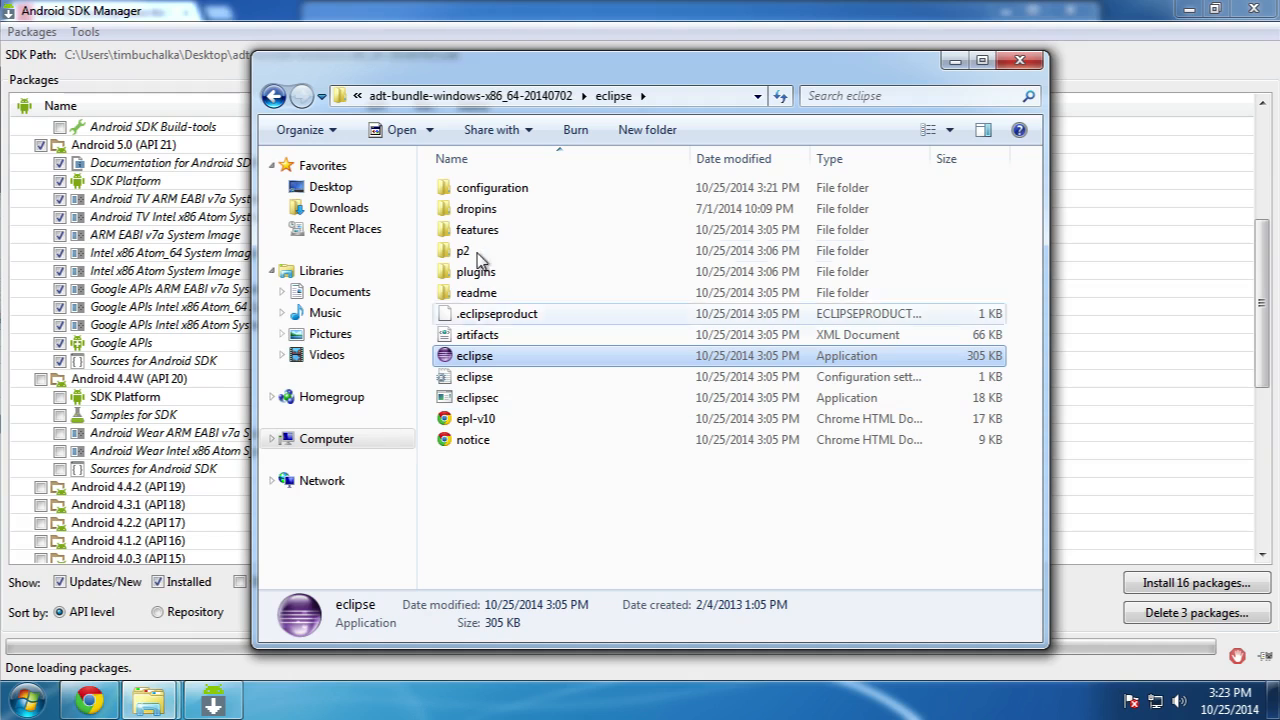
pyautogui.doubleClick(476, 360)
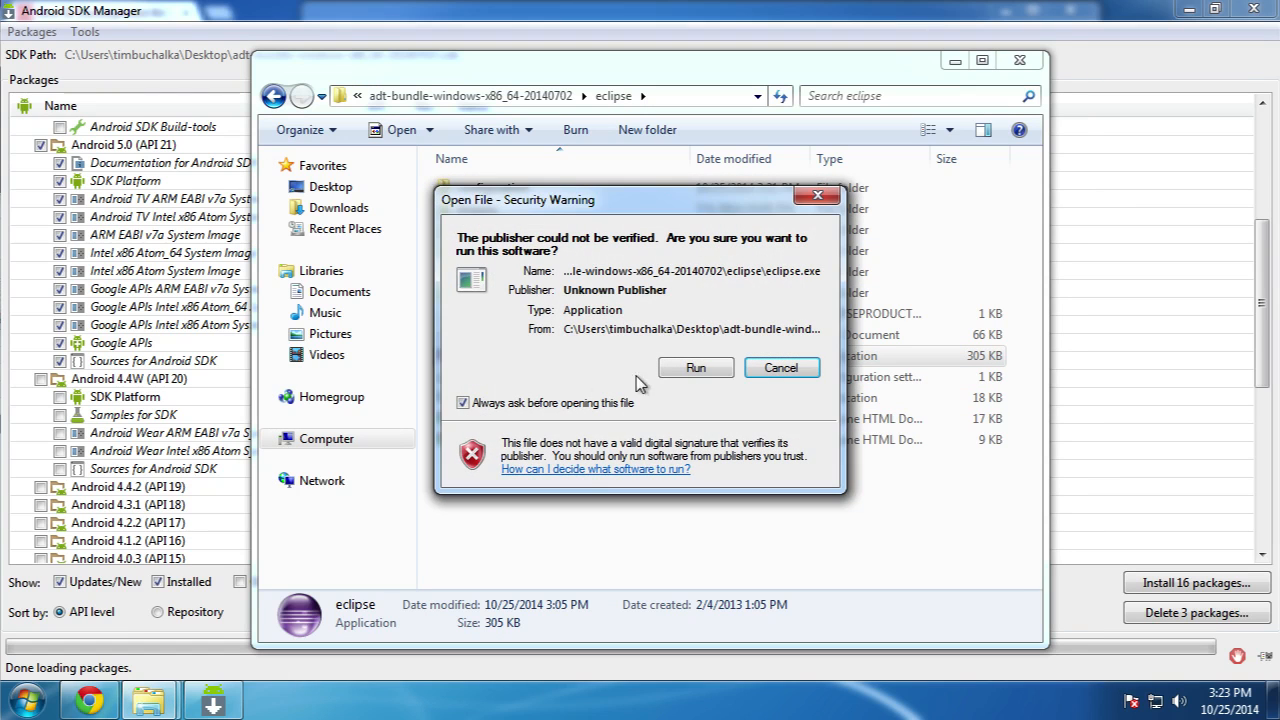
pyautogui.click(684, 366)
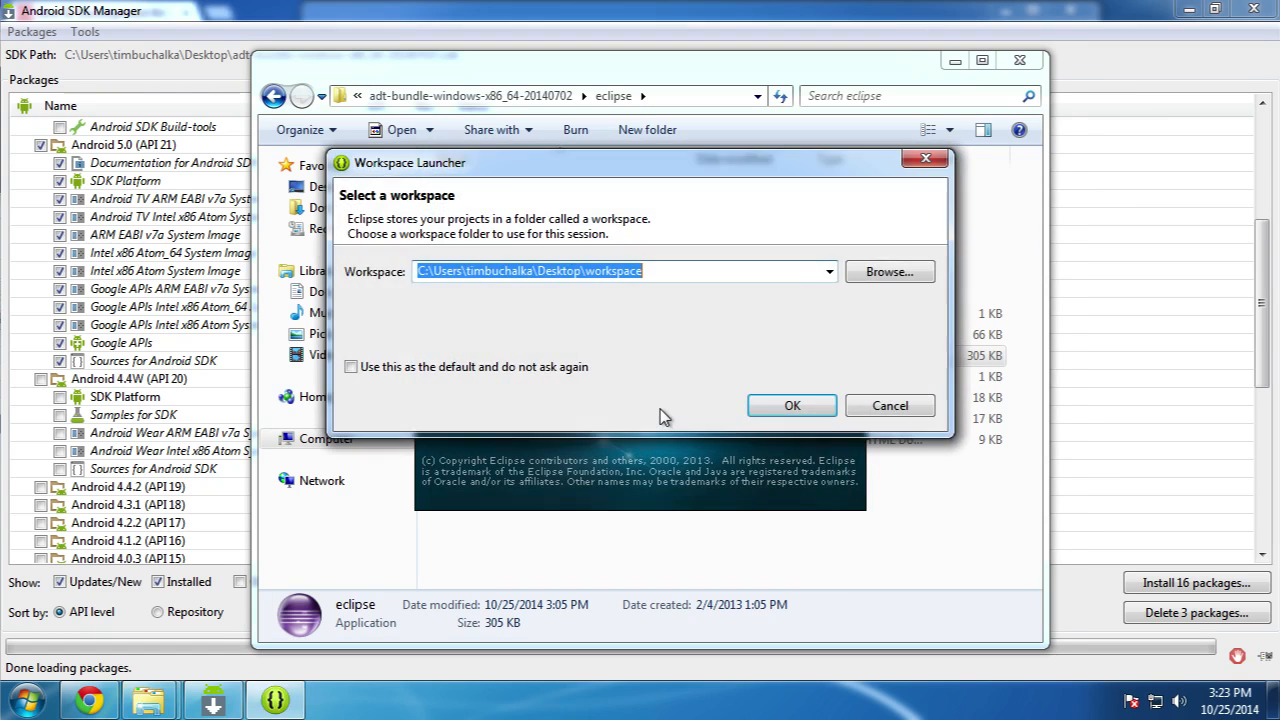
pyautogui.click(781, 412)
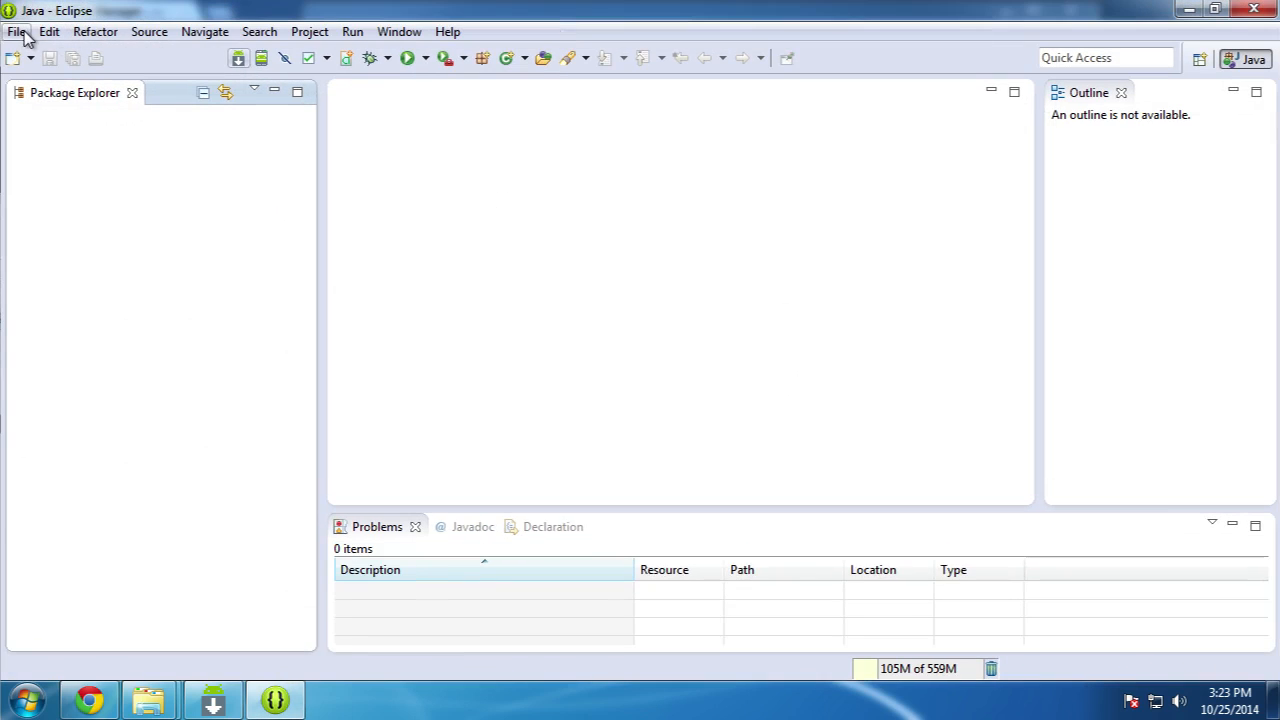
# Check the SDK location and the listed SDK targets in the Android preferences, leaving them without changes.
pyautogui.click(17, 32)
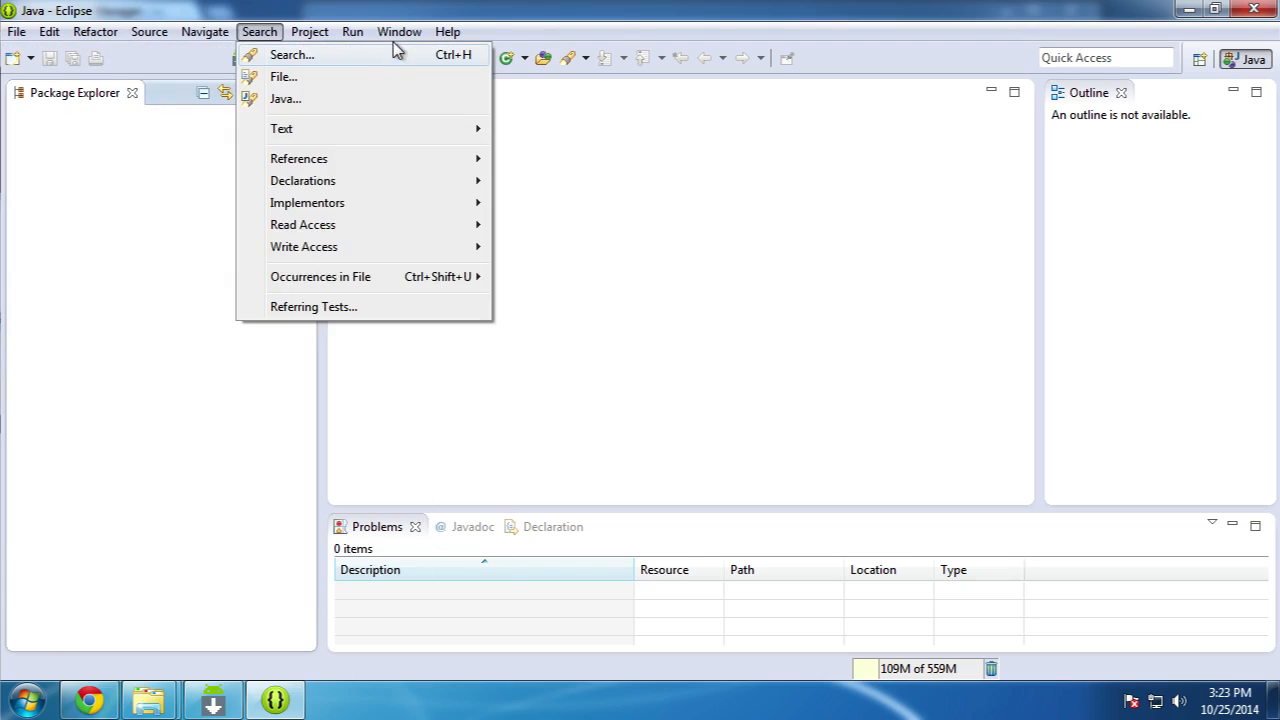
pyautogui.click(412, 393)
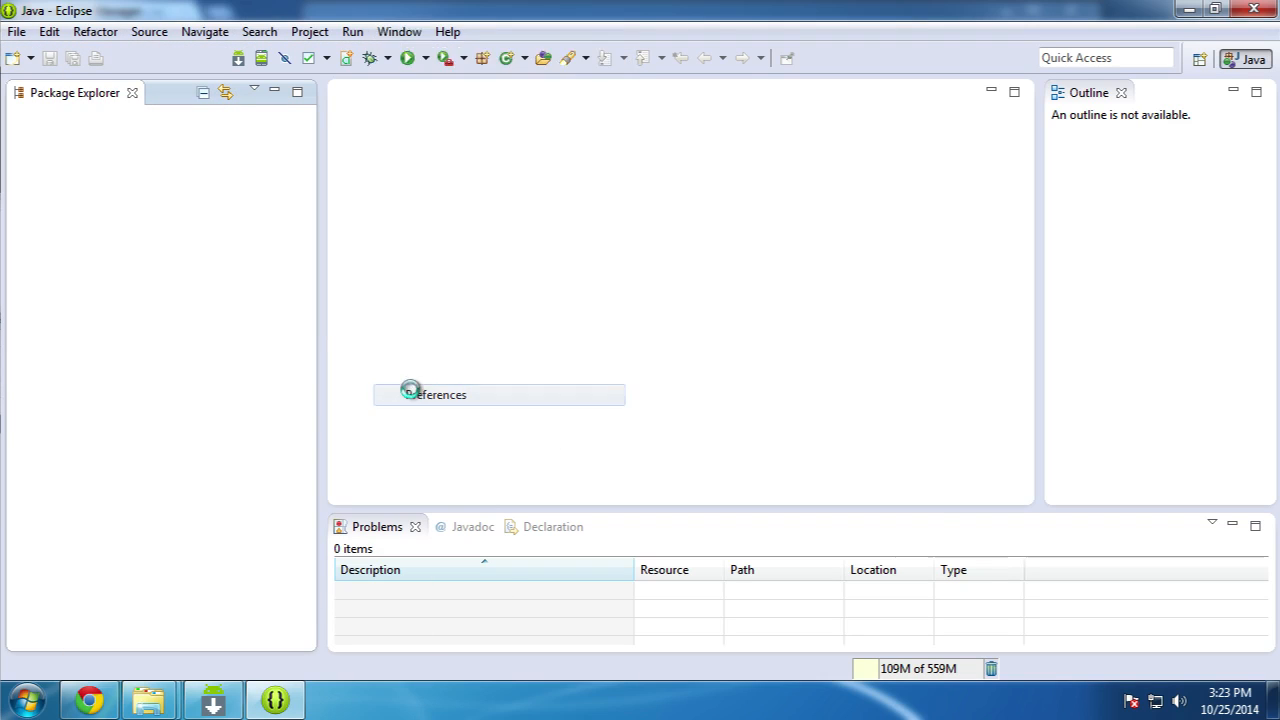
pyautogui.click(393, 90)
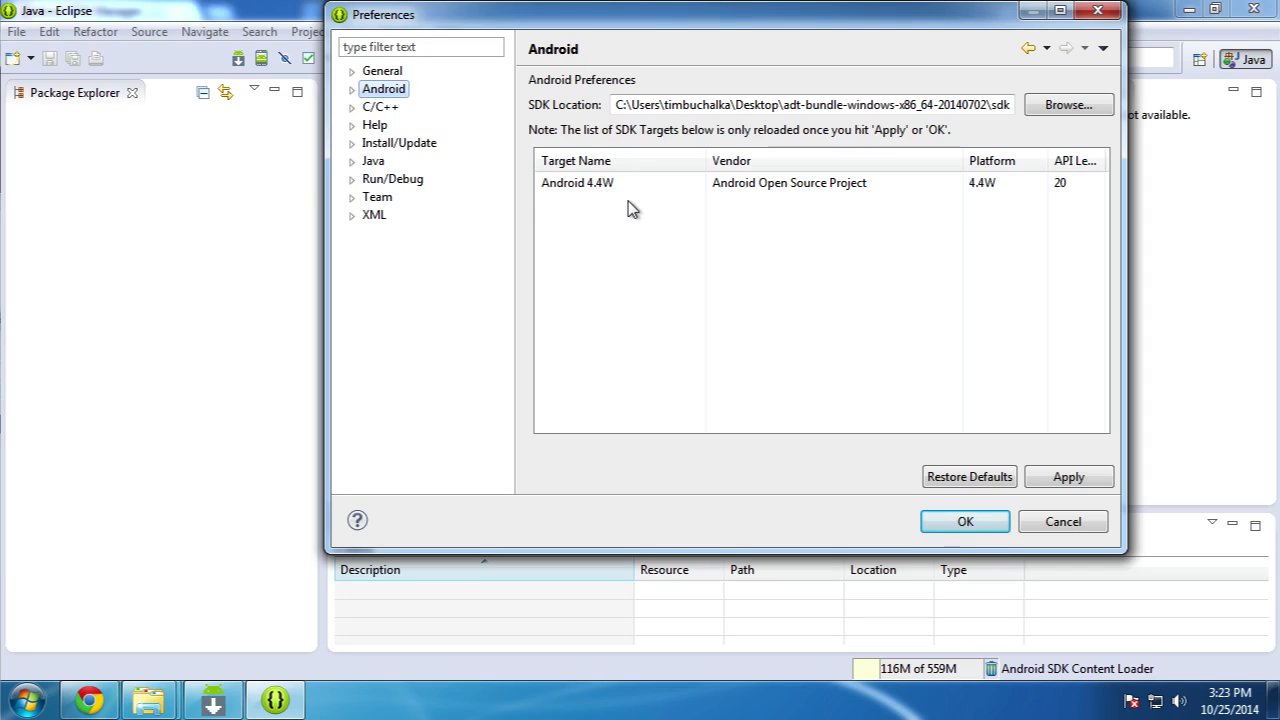
pyautogui.click(1045, 521)
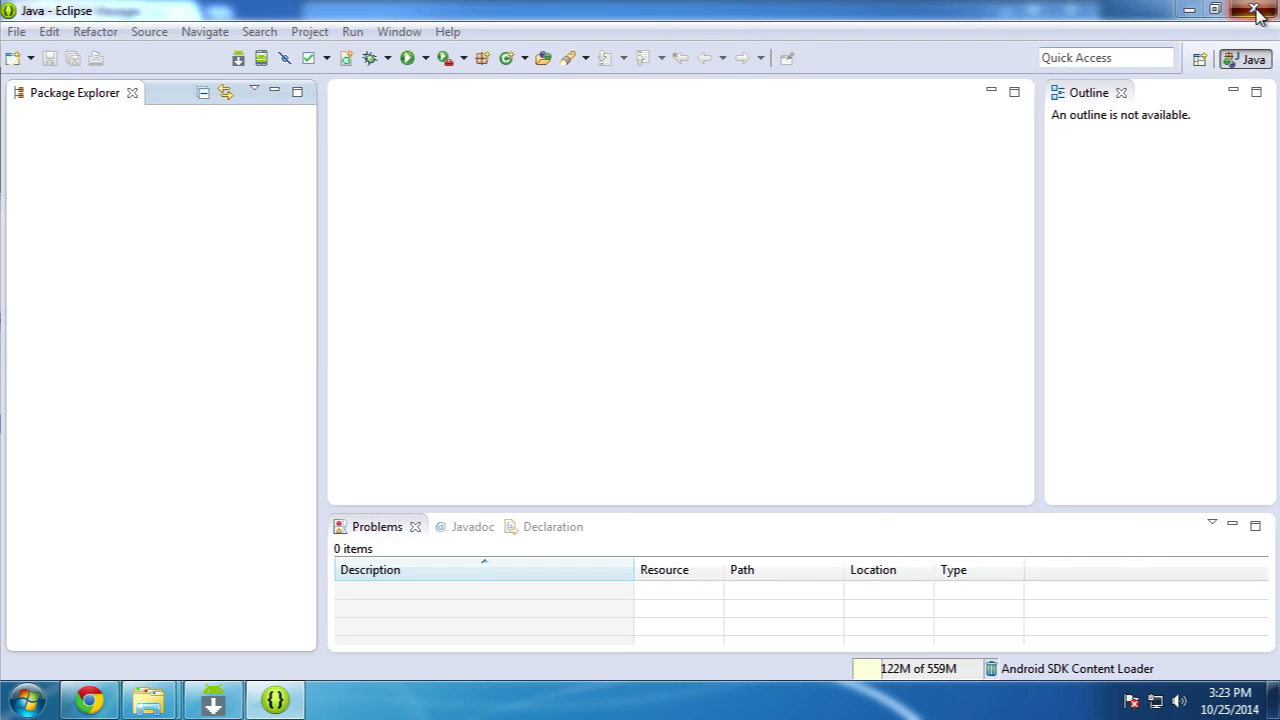
# Exit Eclipse and bring Android SDK Manager back to the front.
pyautogui.click(1255, 10)
pyautogui.click(754, 369)
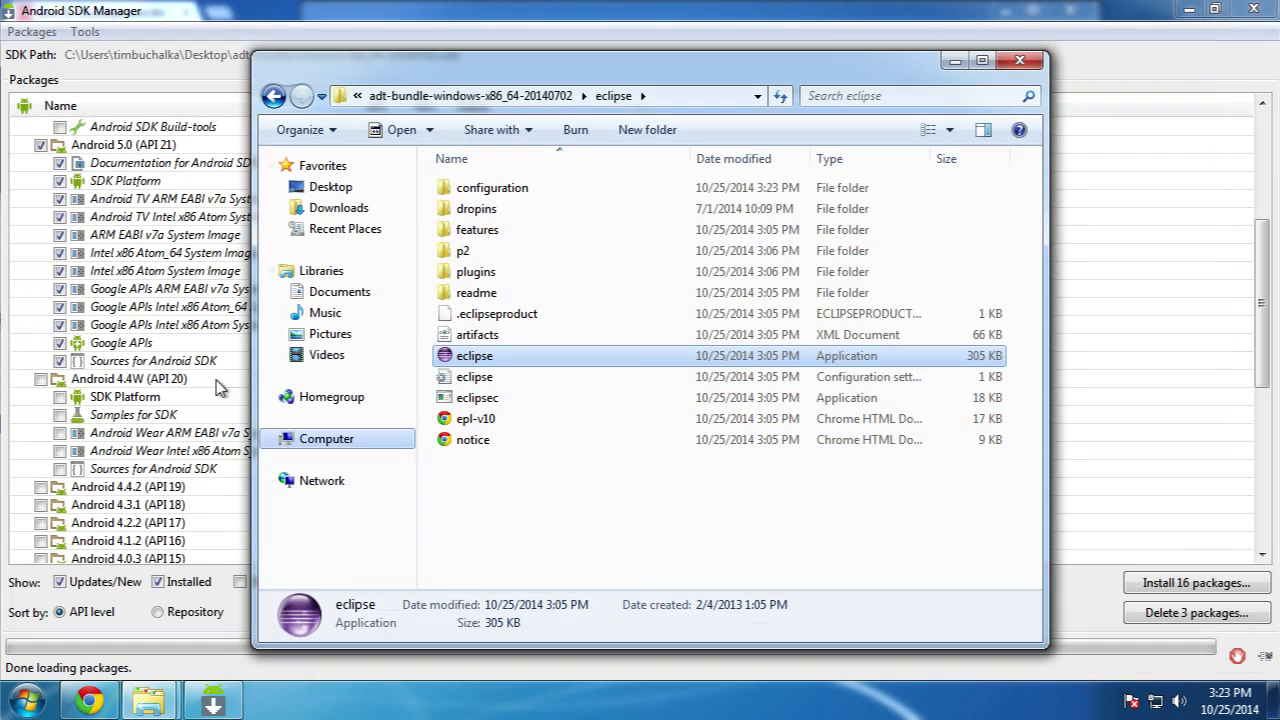
pyautogui.click(187, 36)
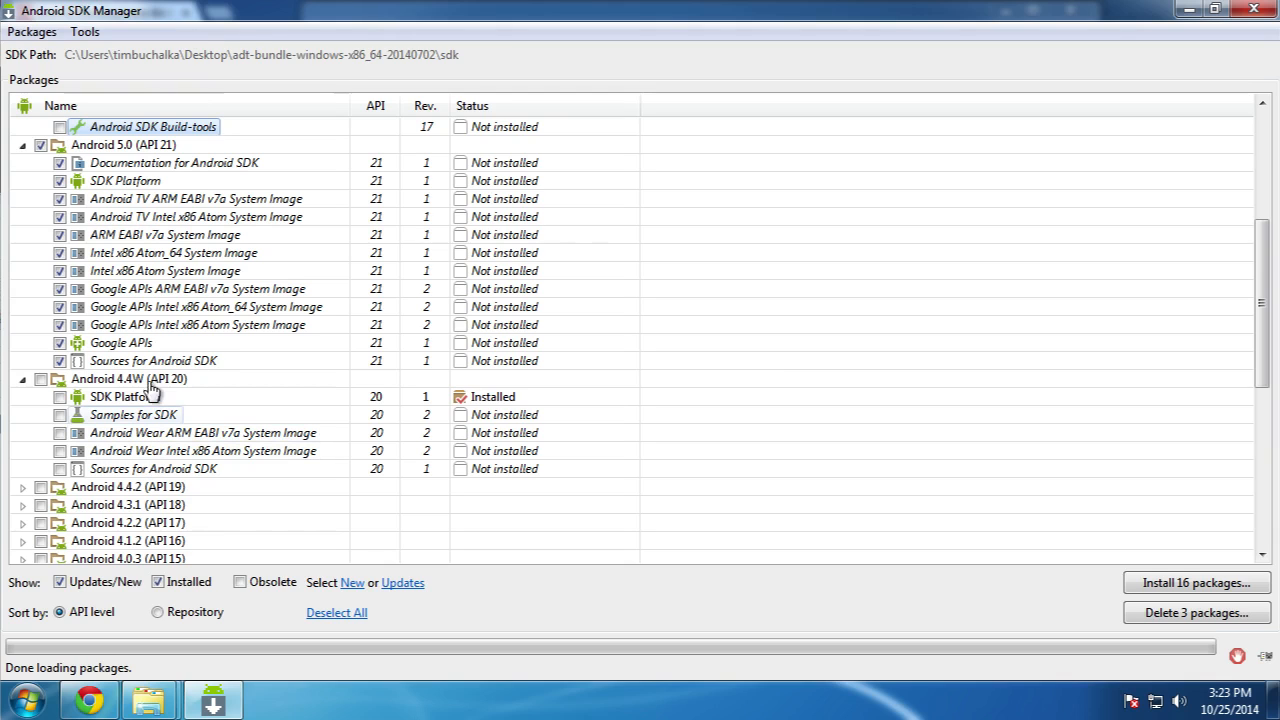
# Deselect all packages under Tools and under Android 5.0 (API 21).
pyautogui.scroll(-4, 105, 315)
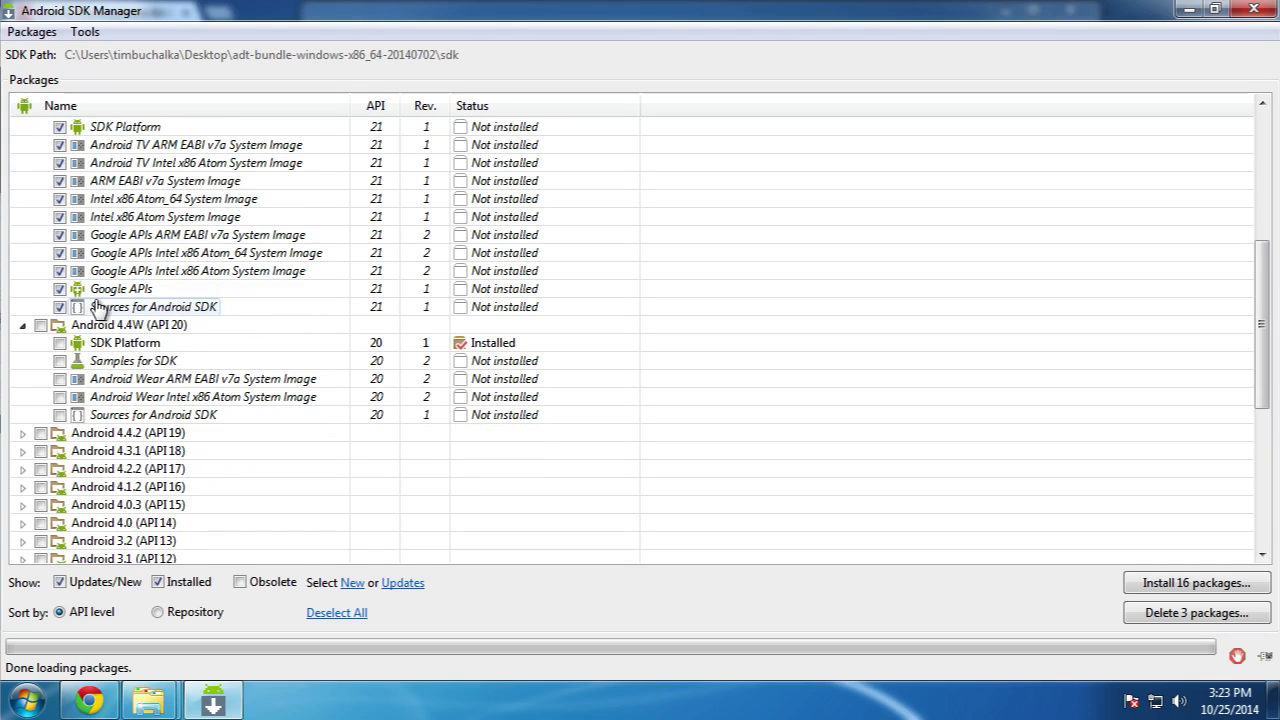
pyautogui.scroll(-3, 97, 330)
pyautogui.scroll(13, 94, 340)
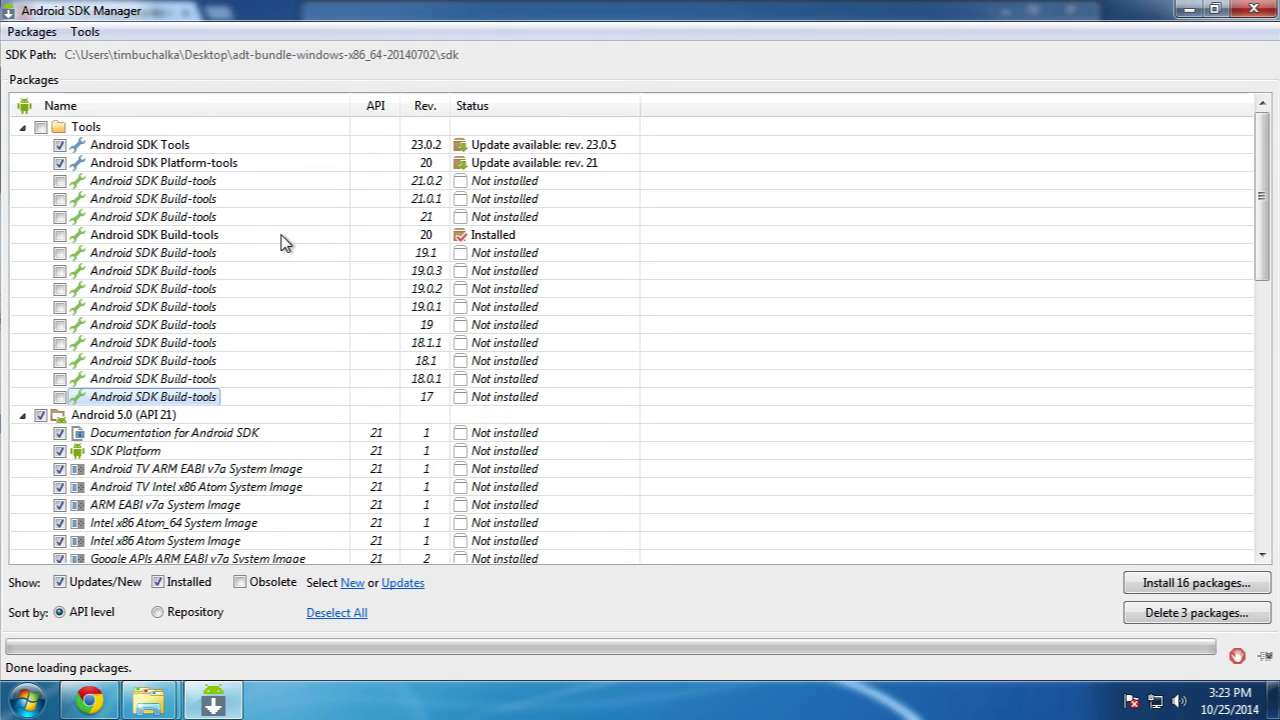
pyautogui.click(40, 128)
pyautogui.click(40, 128)
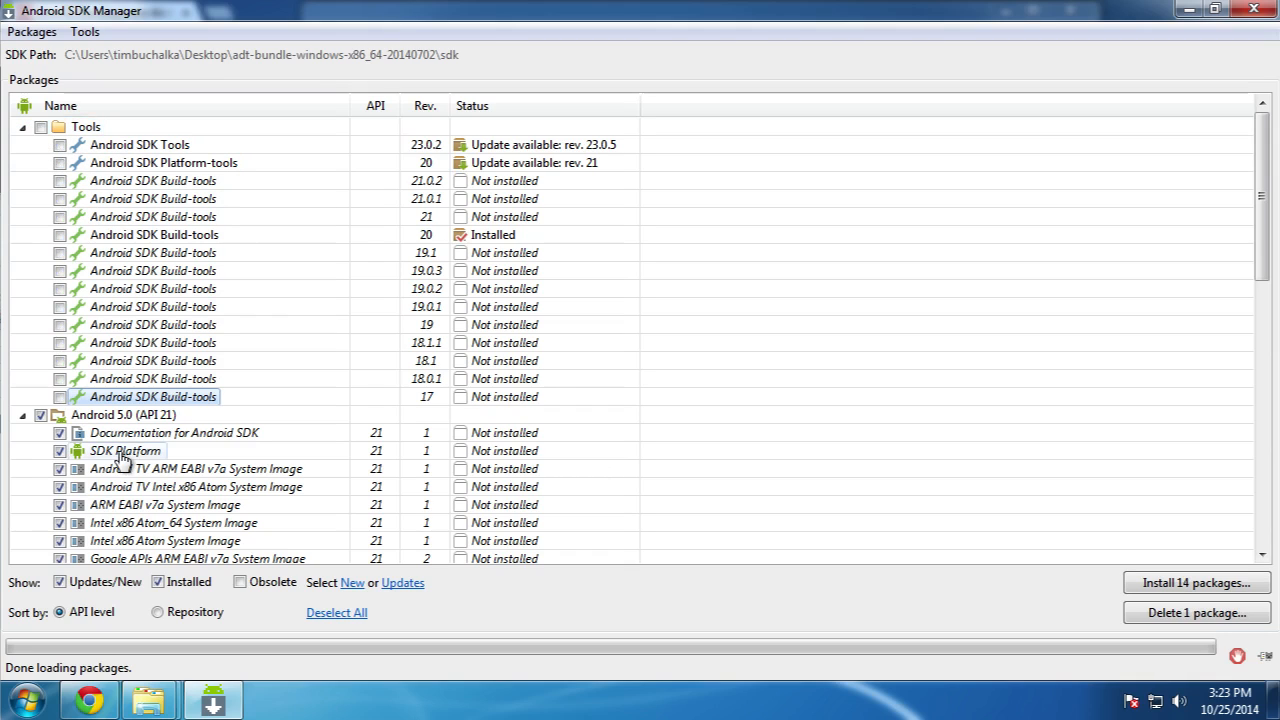
pyautogui.click(40, 415)
# Select the SDK Platform package under Android 4.4W (API 20).
pyautogui.scroll(-10, 88, 428)
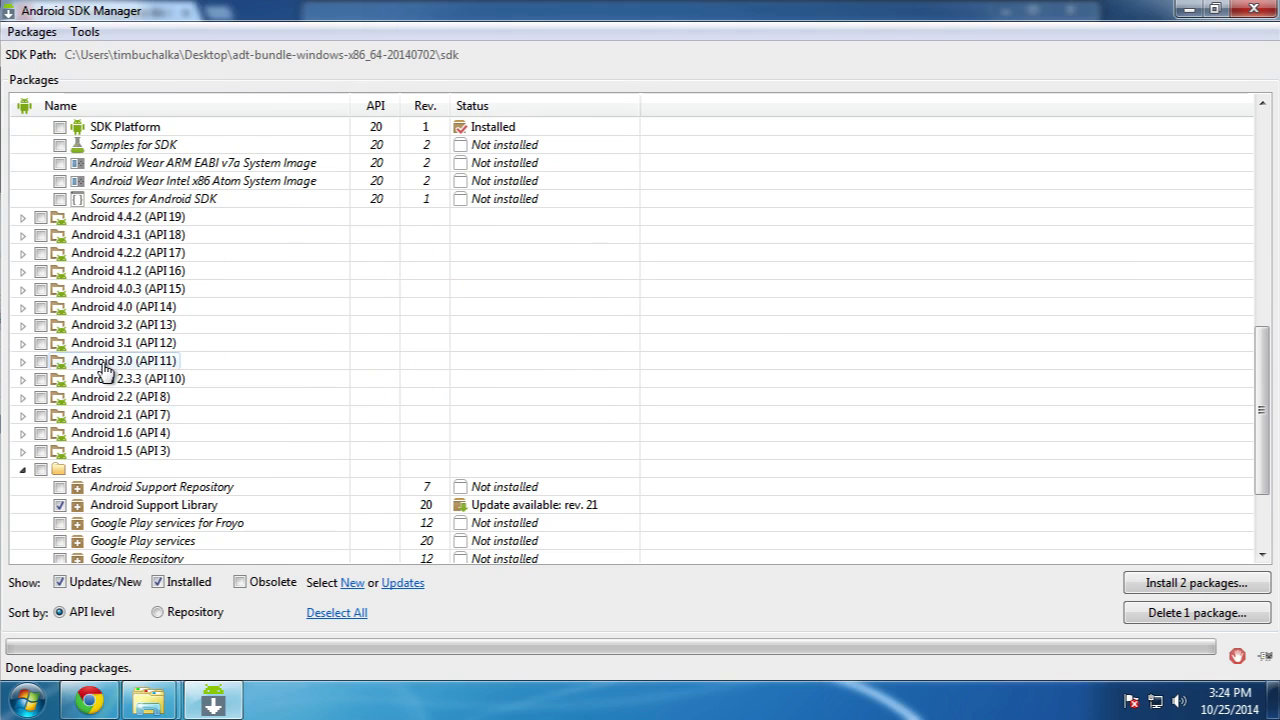
pyautogui.scroll(2, 108, 368)
pyautogui.scroll(2, 108, 368)
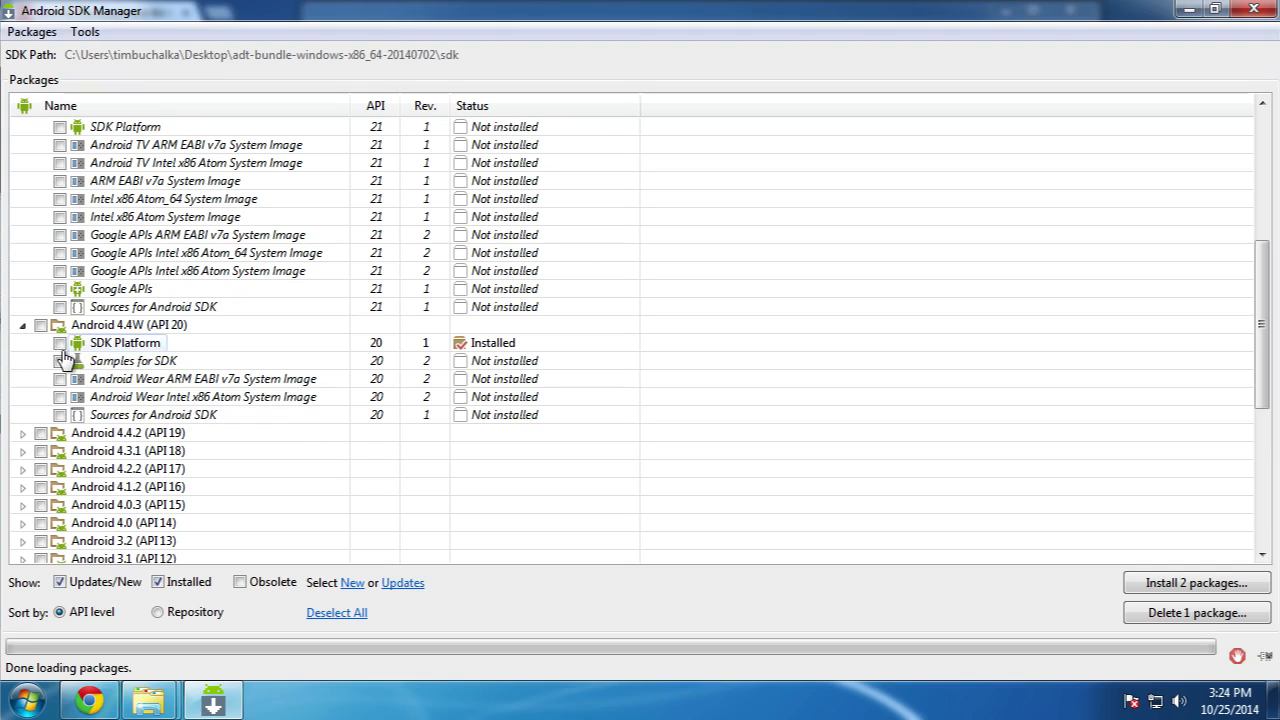
pyautogui.click(64, 356)
pyautogui.click(60, 344)
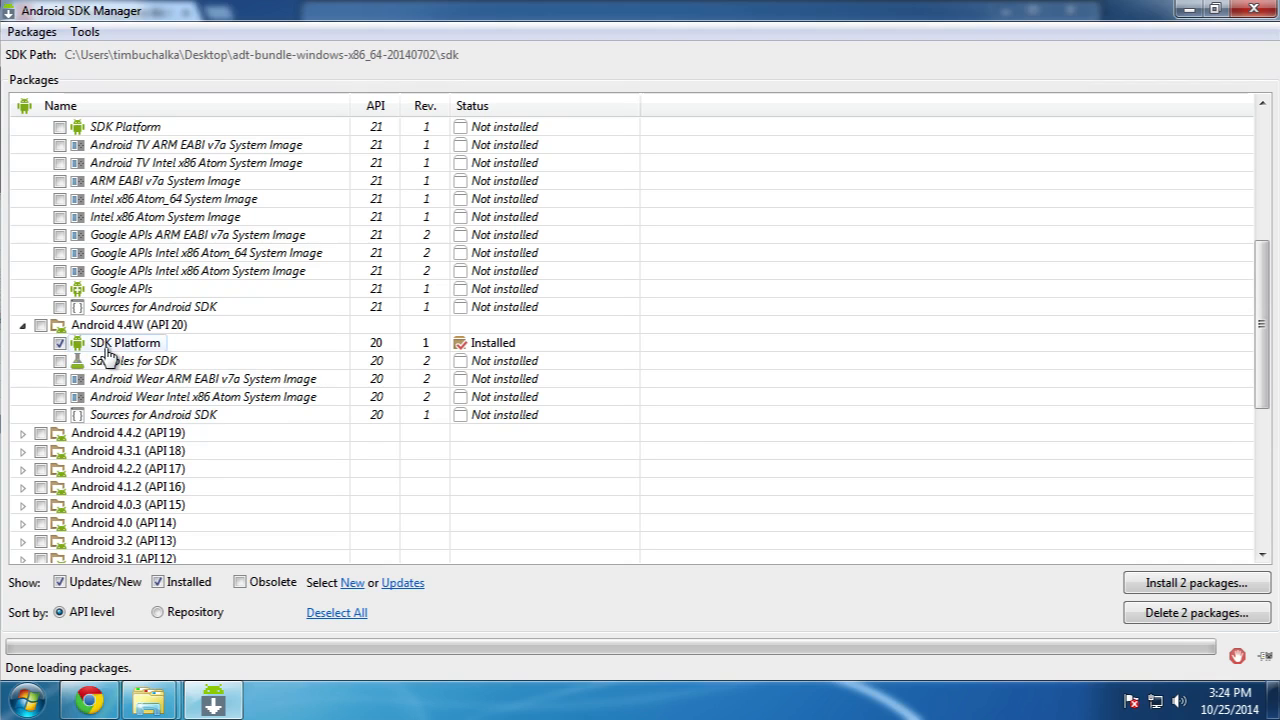
# Deselect Google USB Driver and Android Support Library under Extras.
pyautogui.scroll(-6, 108, 346)
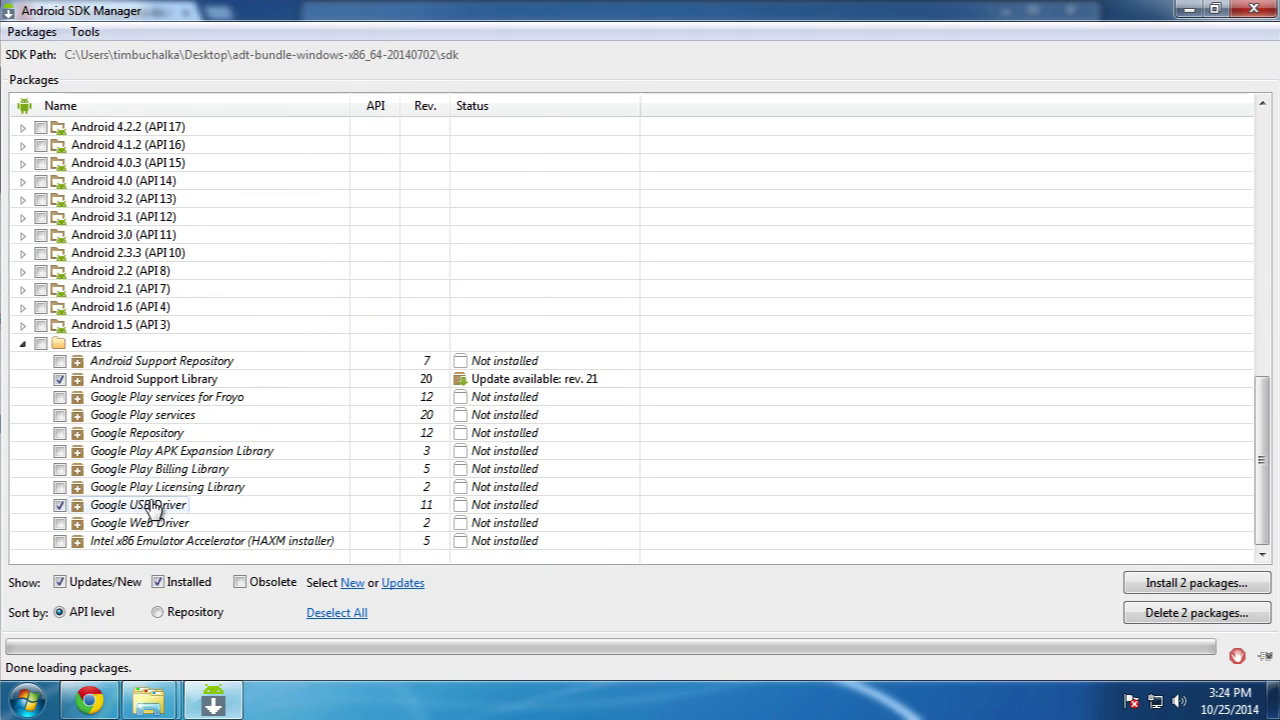
pyautogui.click(61, 506)
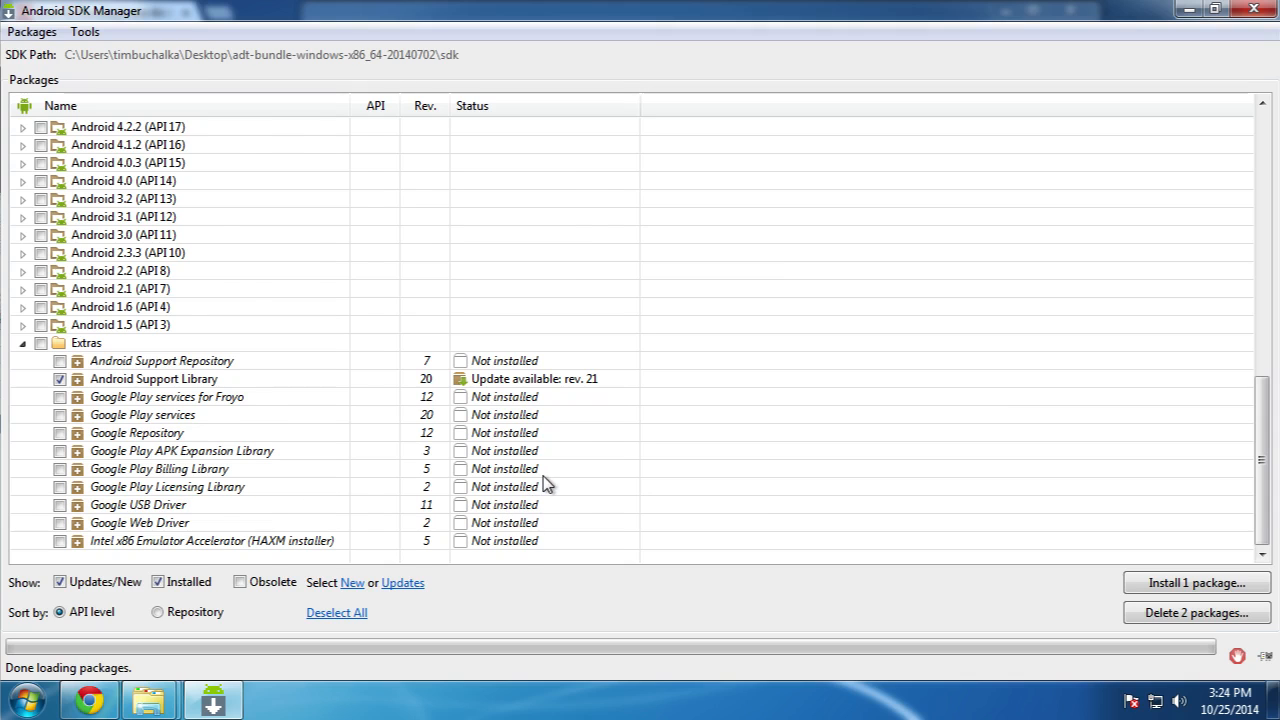
pyautogui.scroll(15, 548, 485)
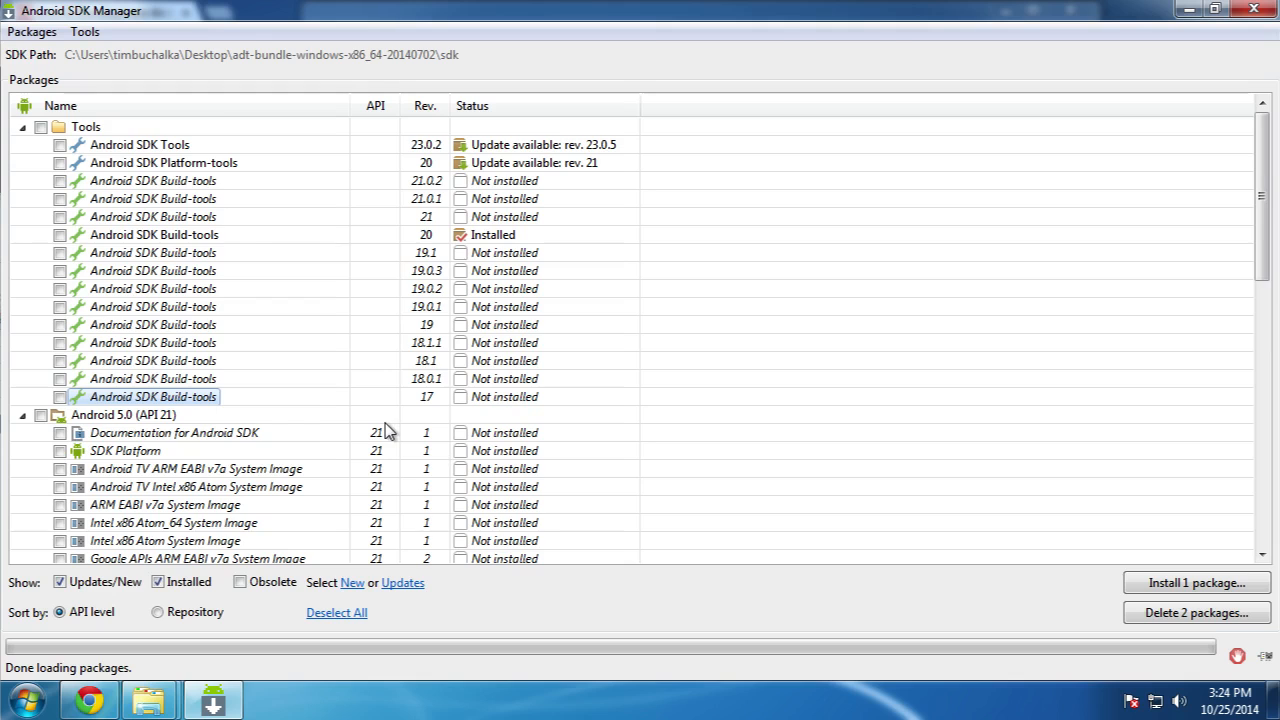
pyautogui.scroll(-6, 388, 430)
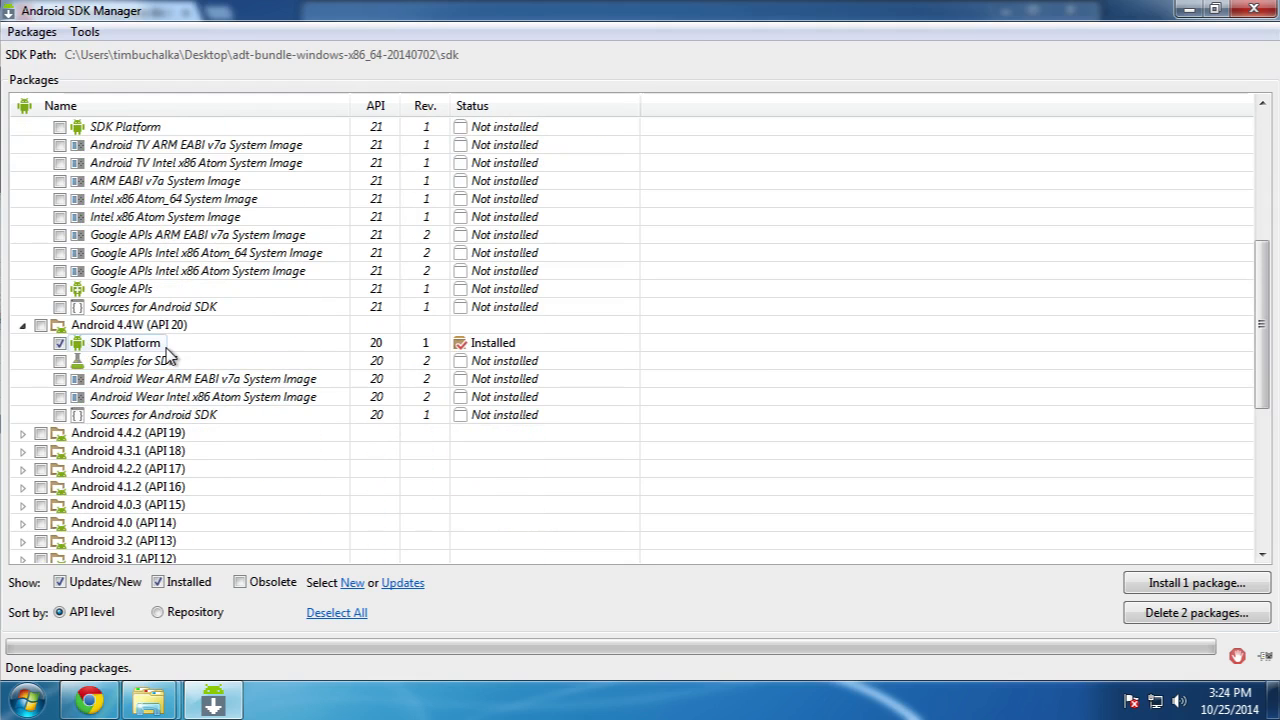
pyautogui.scroll(-6, 167, 355)
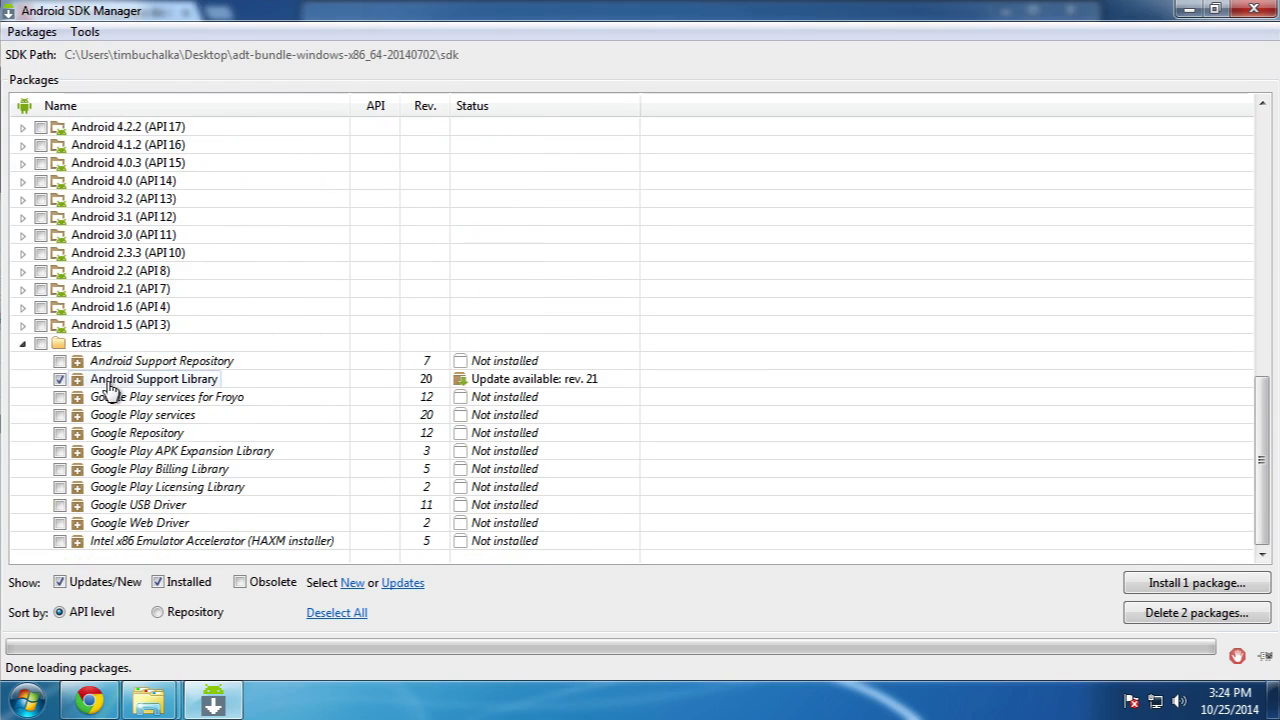
pyautogui.click(59, 380)
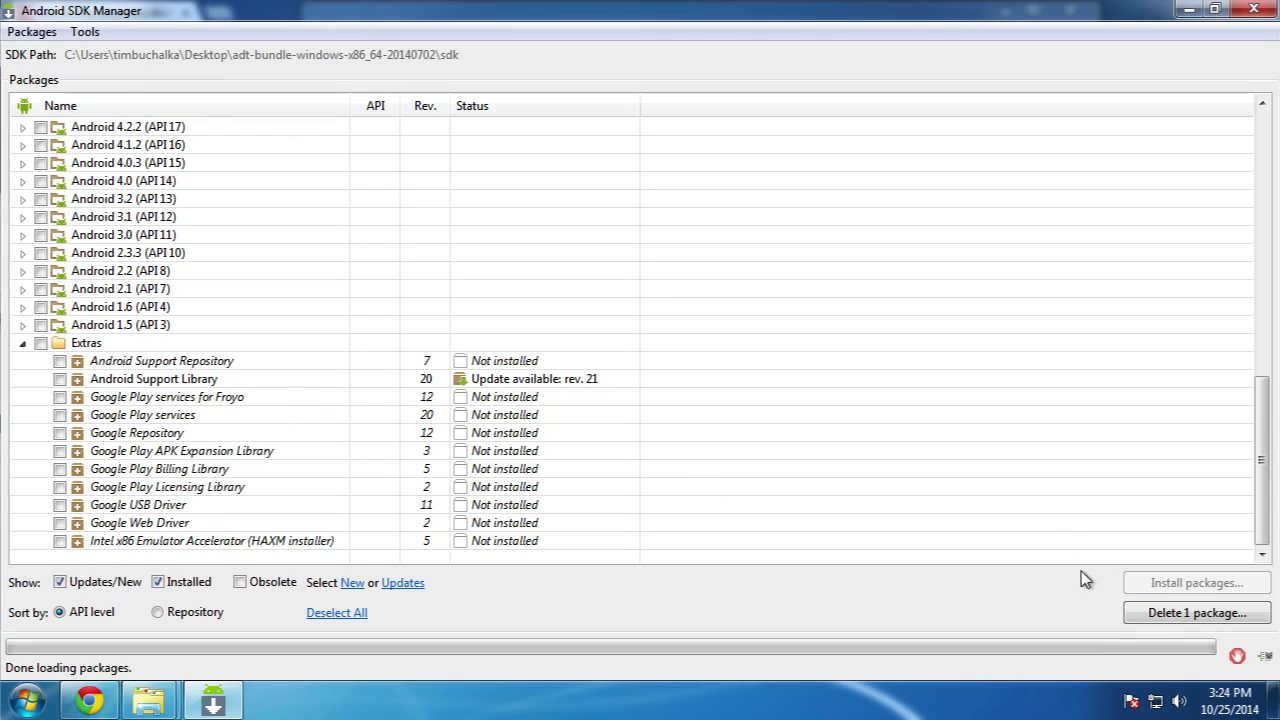
# Delete the installed SDK Platform package of Android 4.4W (API 20) and confirm the deletion.
pyautogui.click(1172, 620)
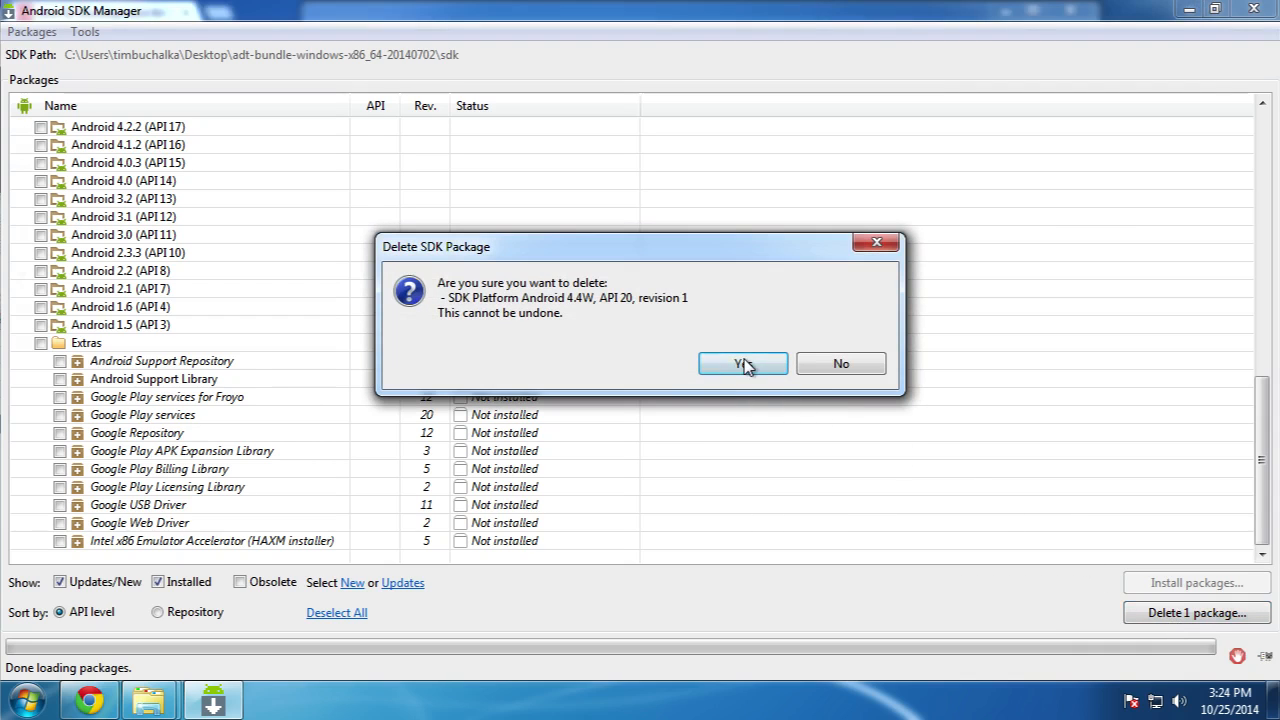
pyautogui.click(745, 366)
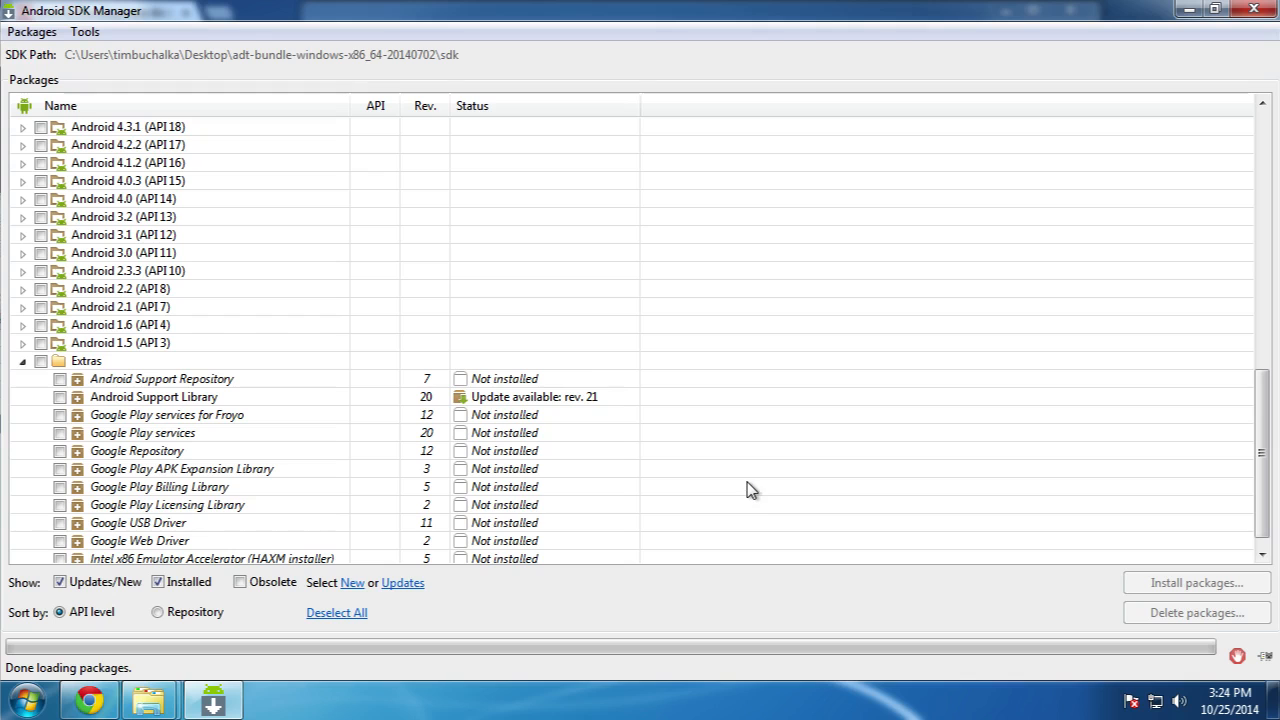
# Select all packages under Android 5.0 (API 21).
pyautogui.scroll(10, 760, 480)
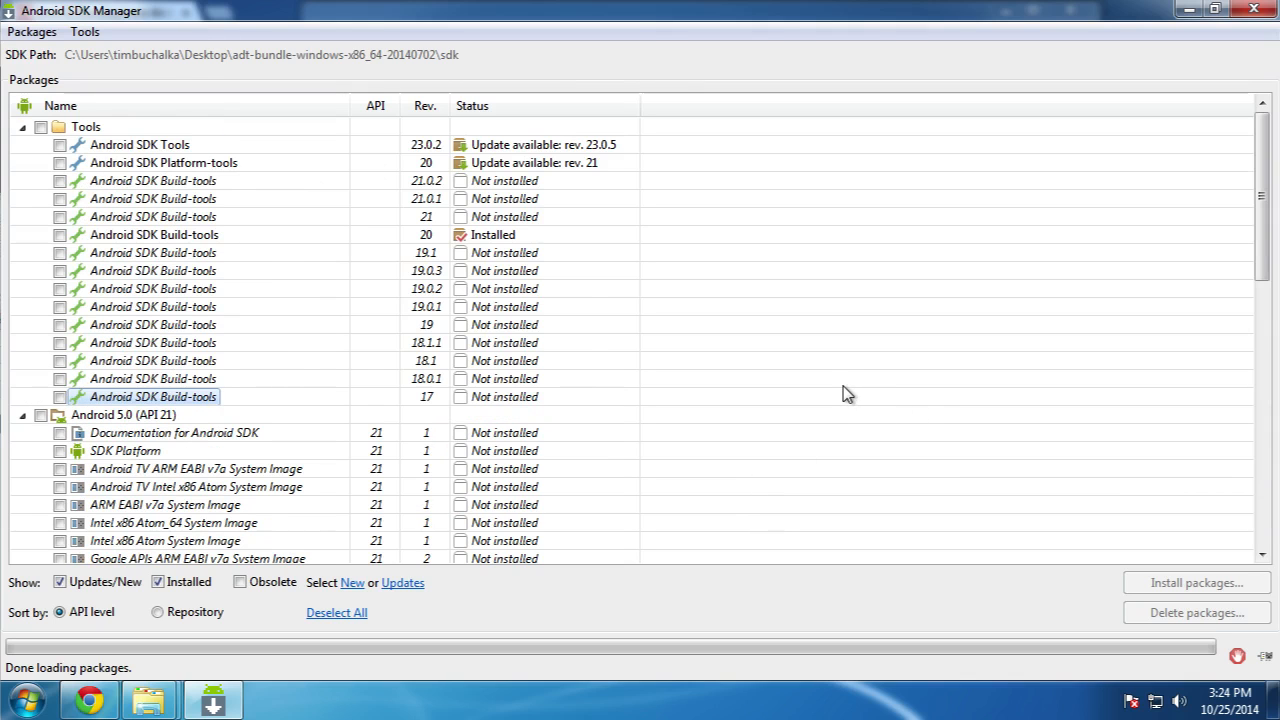
pyautogui.scroll(-2, 845, 393)
pyautogui.scroll(2, 395, 430)
pyautogui.scroll(-3, 392, 435)
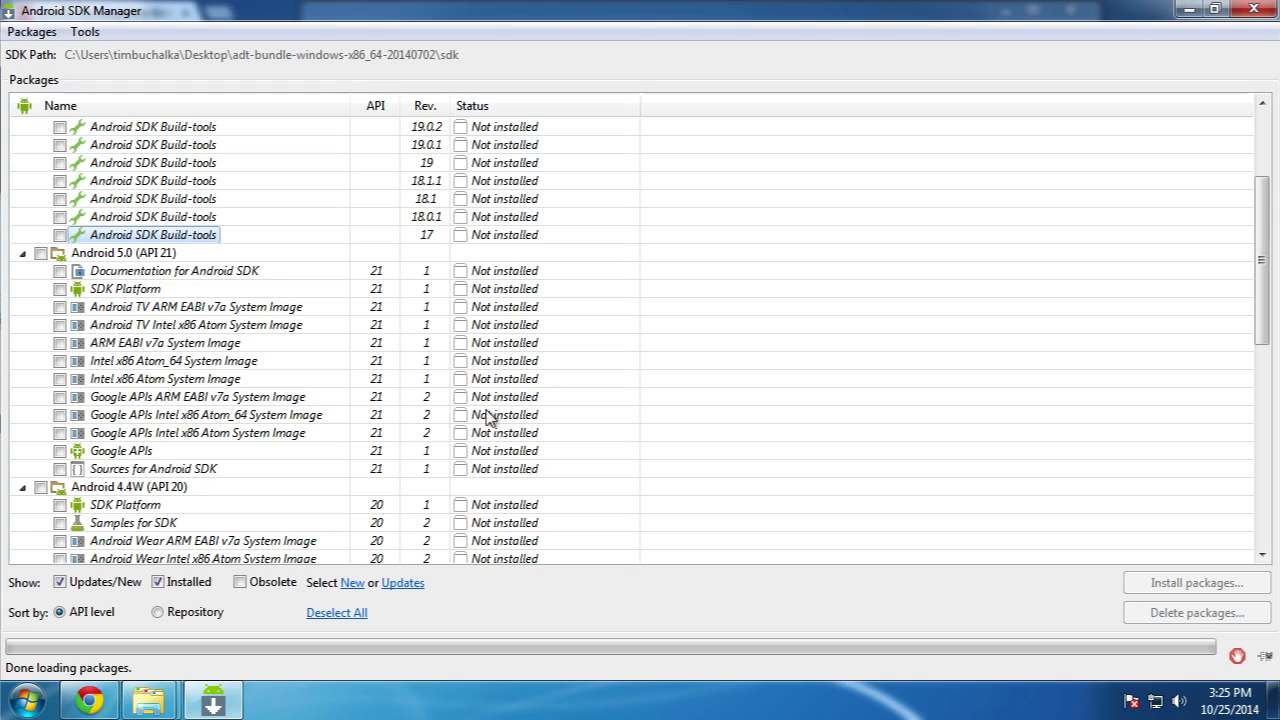
pyautogui.scroll(-2, 388, 340)
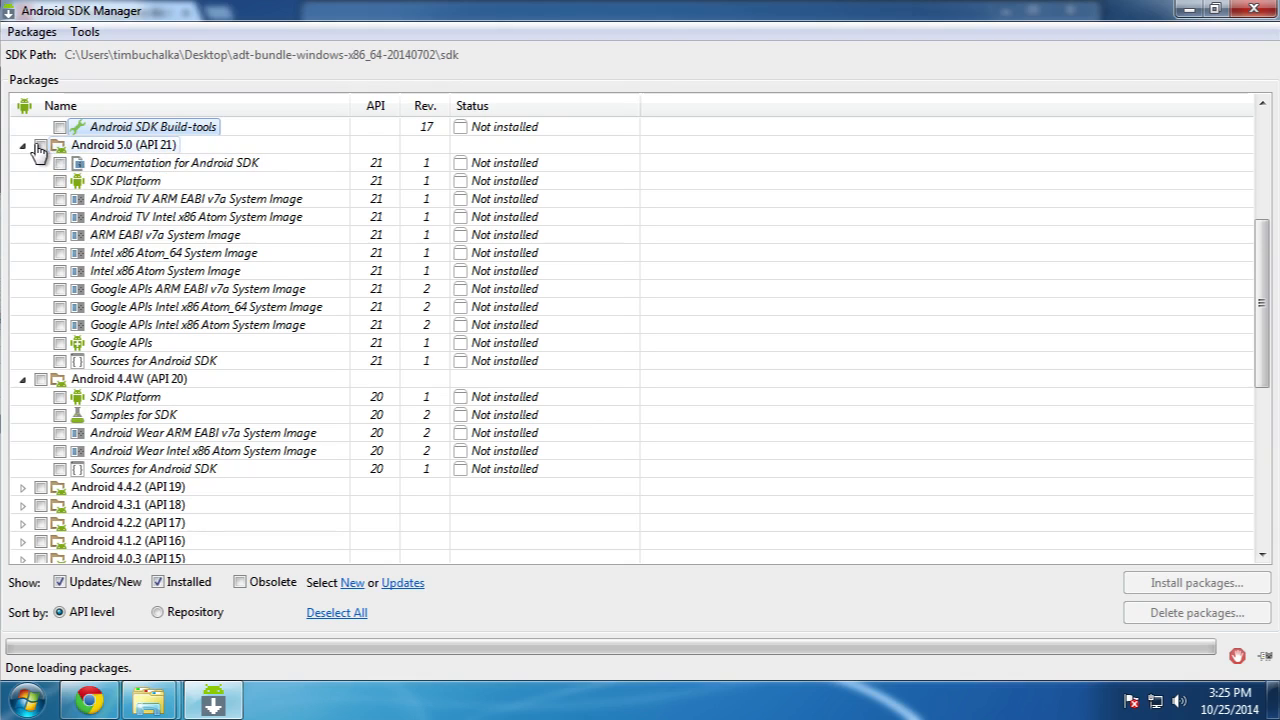
pyautogui.click(40, 146)
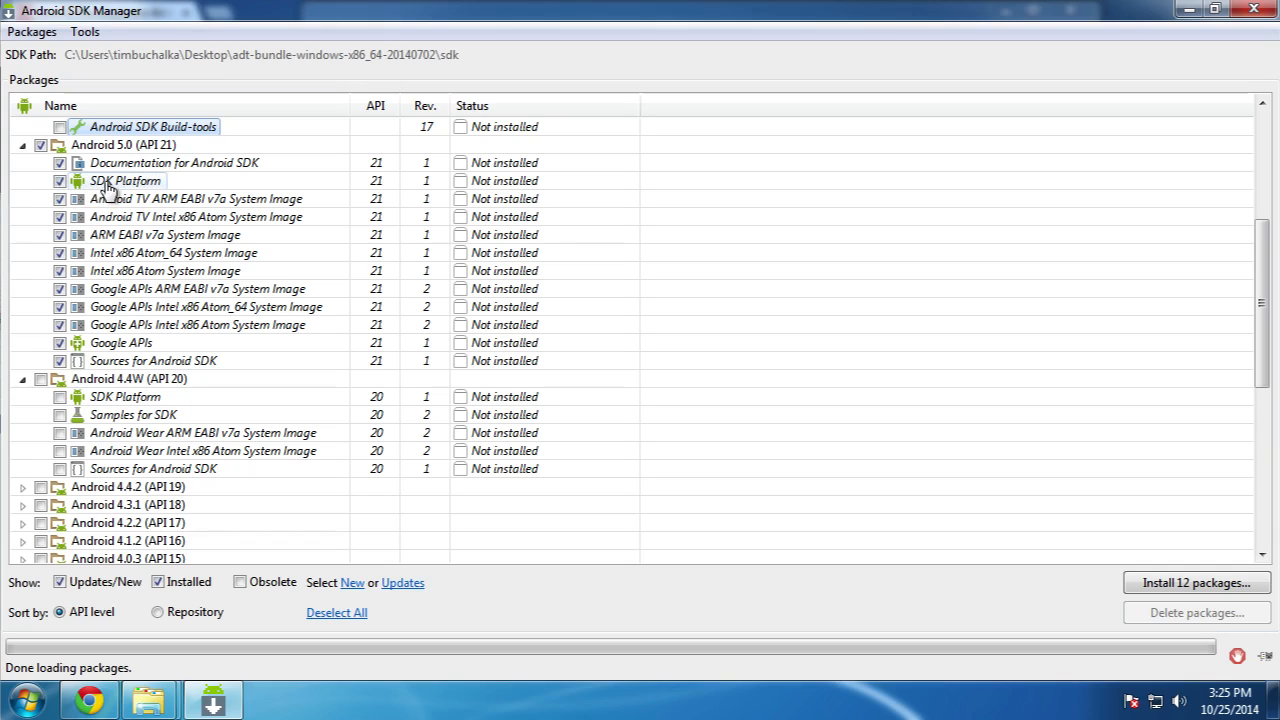
# Under Android 5.0 (API 21), deselect both Android TV system images, the ARM EABI v7a image and the Google APIs ARM EABI v7a image.
pyautogui.moveTo(130, 187)
pyautogui.moveTo(142, 347)
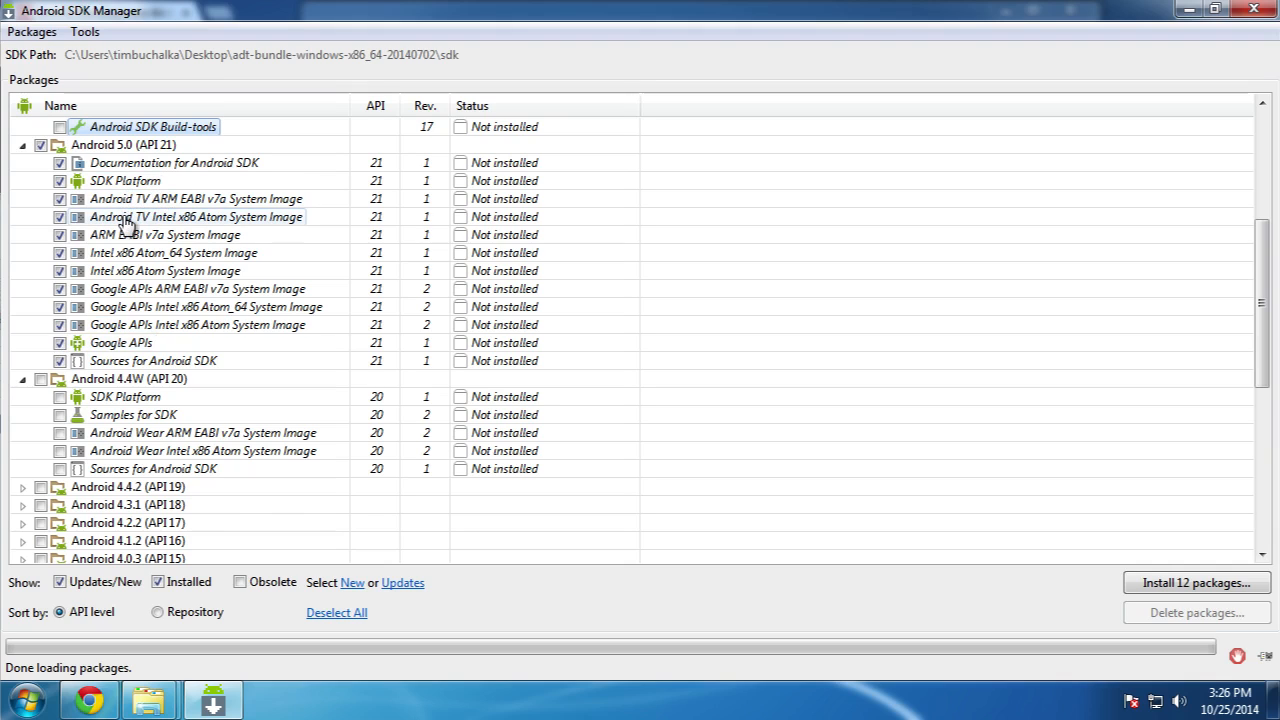
pyautogui.click(59, 198)
pyautogui.click(59, 217)
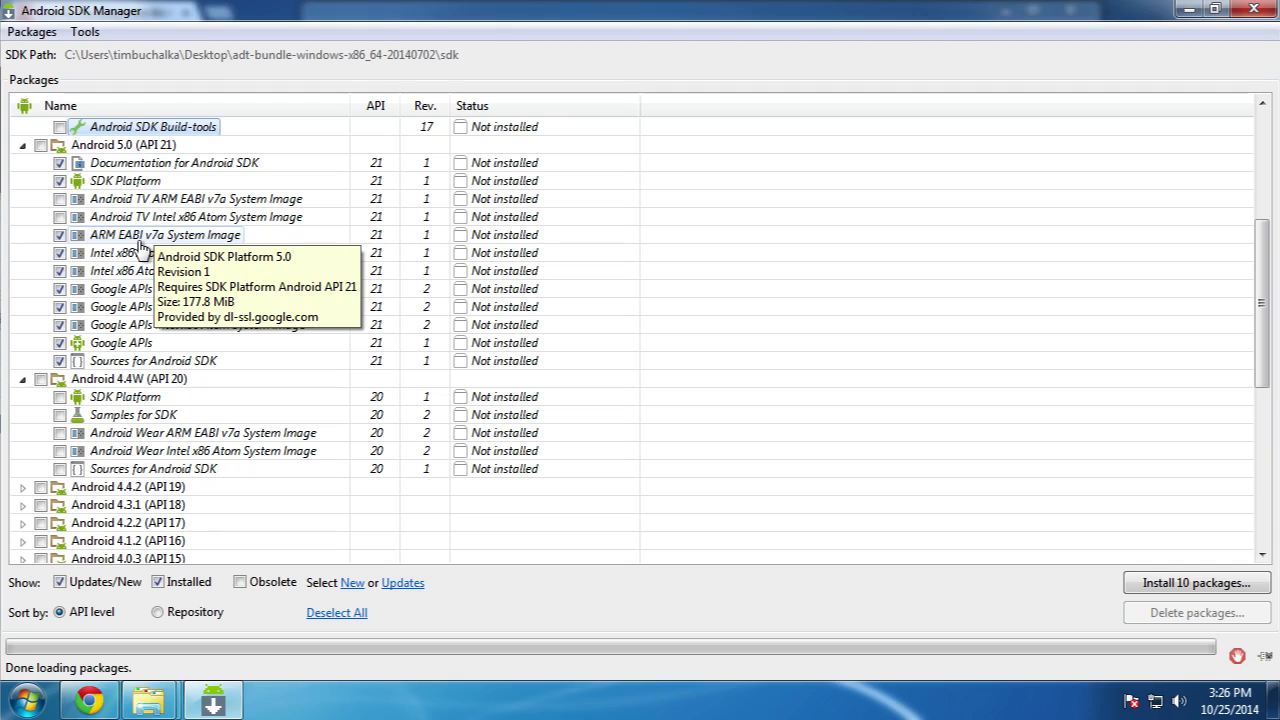
pyautogui.click(59, 235)
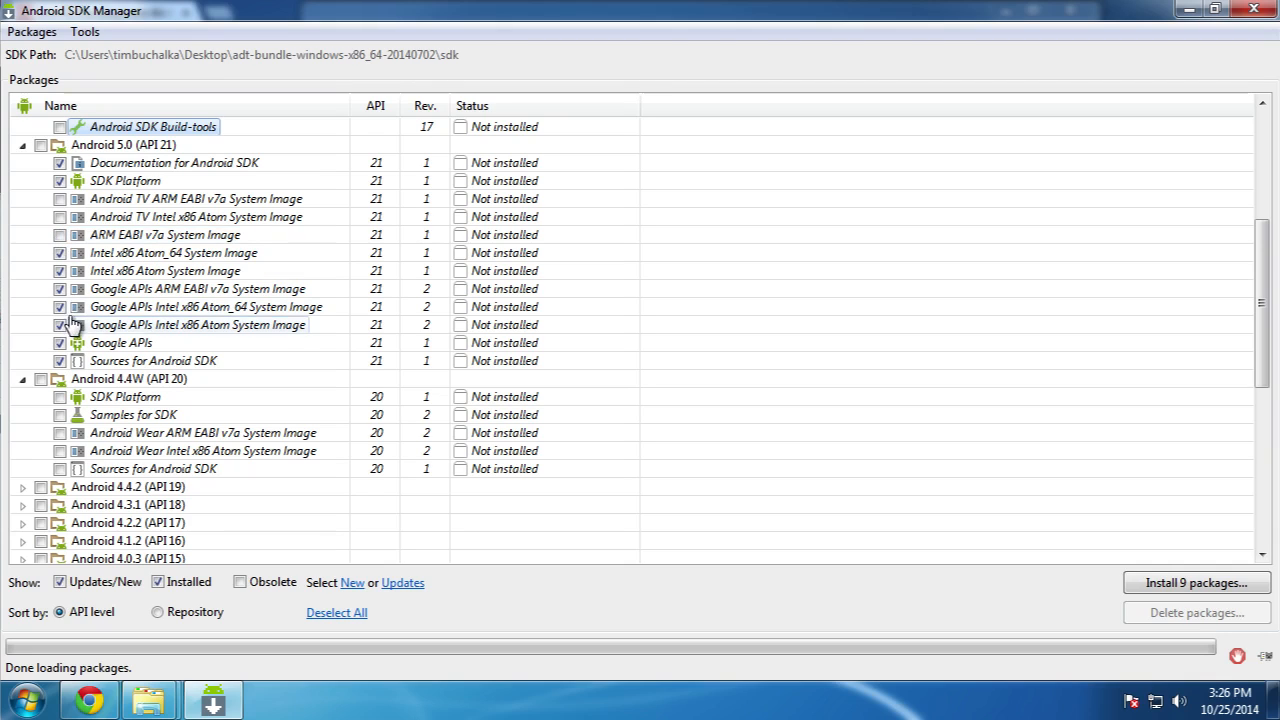
pyautogui.click(59, 289)
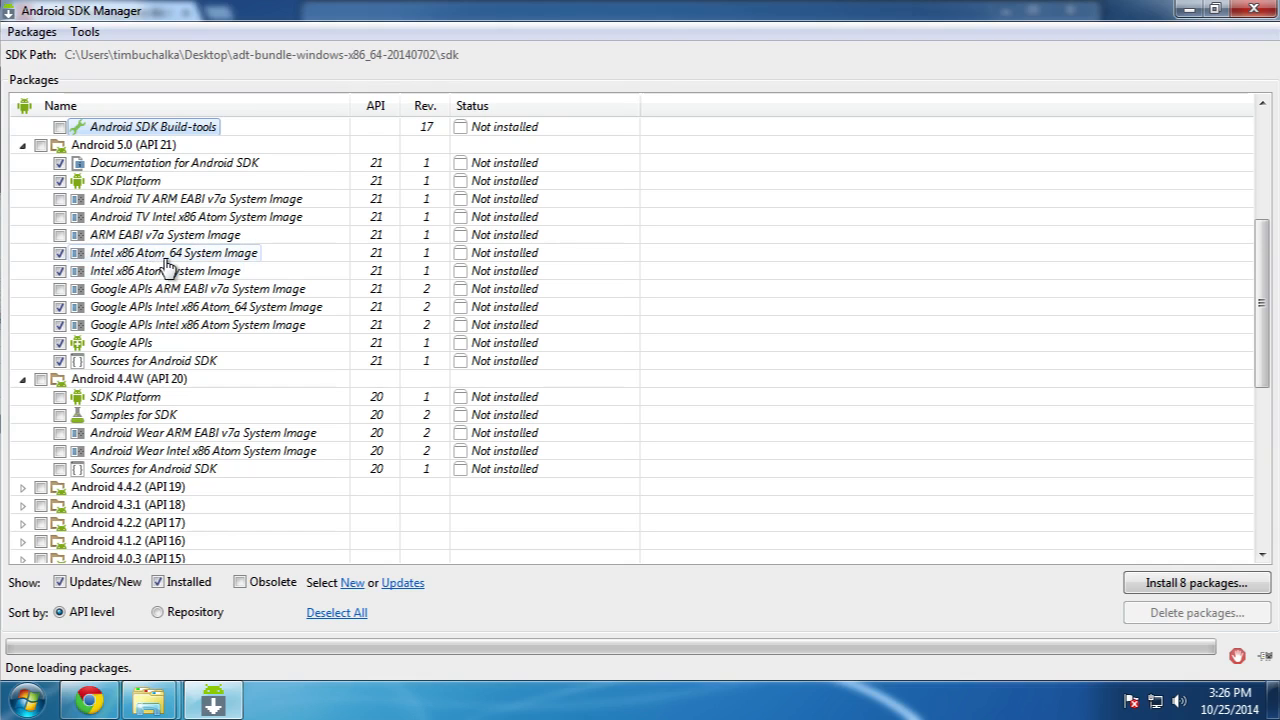
# Deselect the Intel x86 Atom_64 and Google APIs Intel x86 Atom_64 system images and Sources for Android SDK under API 21.
pyautogui.moveTo(167, 264)
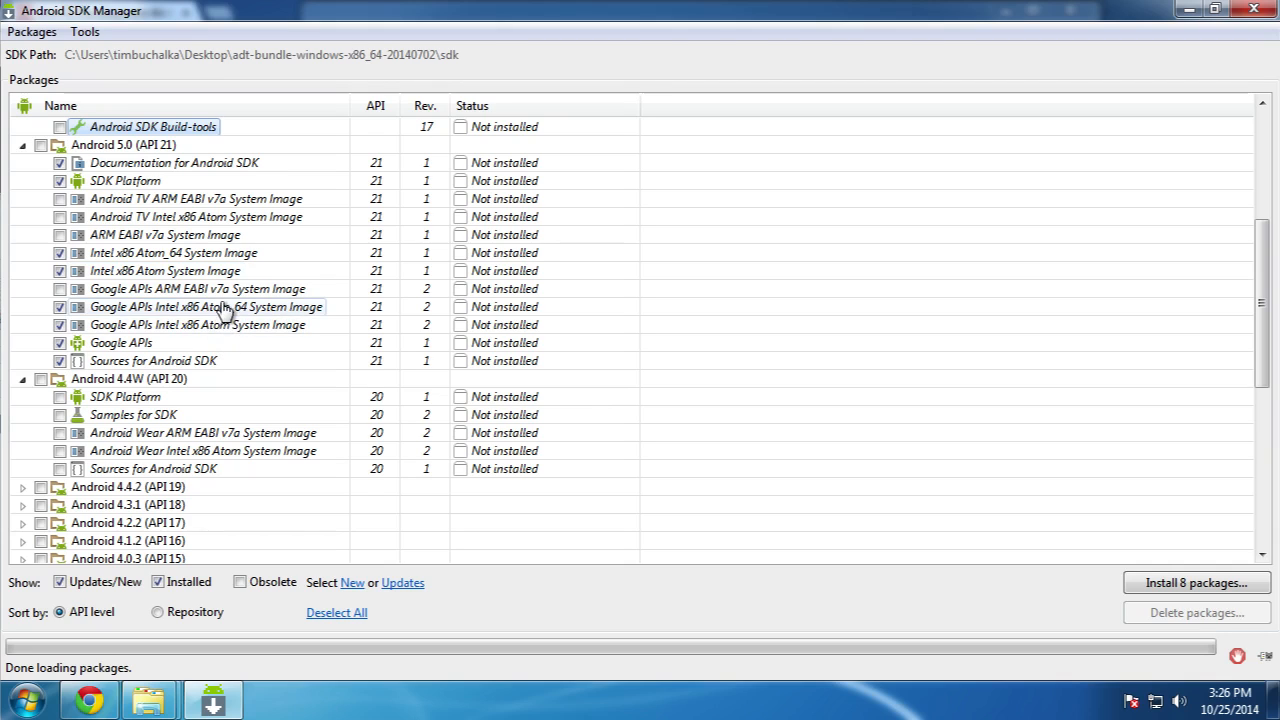
pyautogui.click(85, 254)
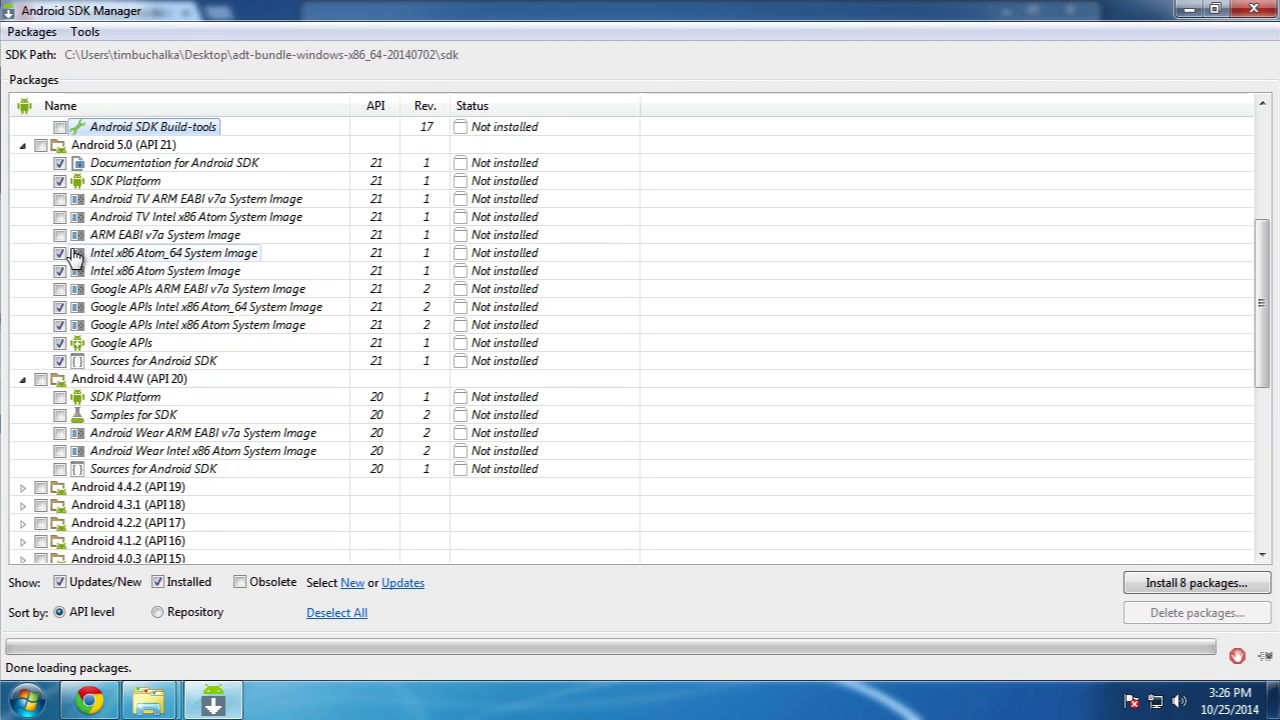
pyautogui.click(60, 254)
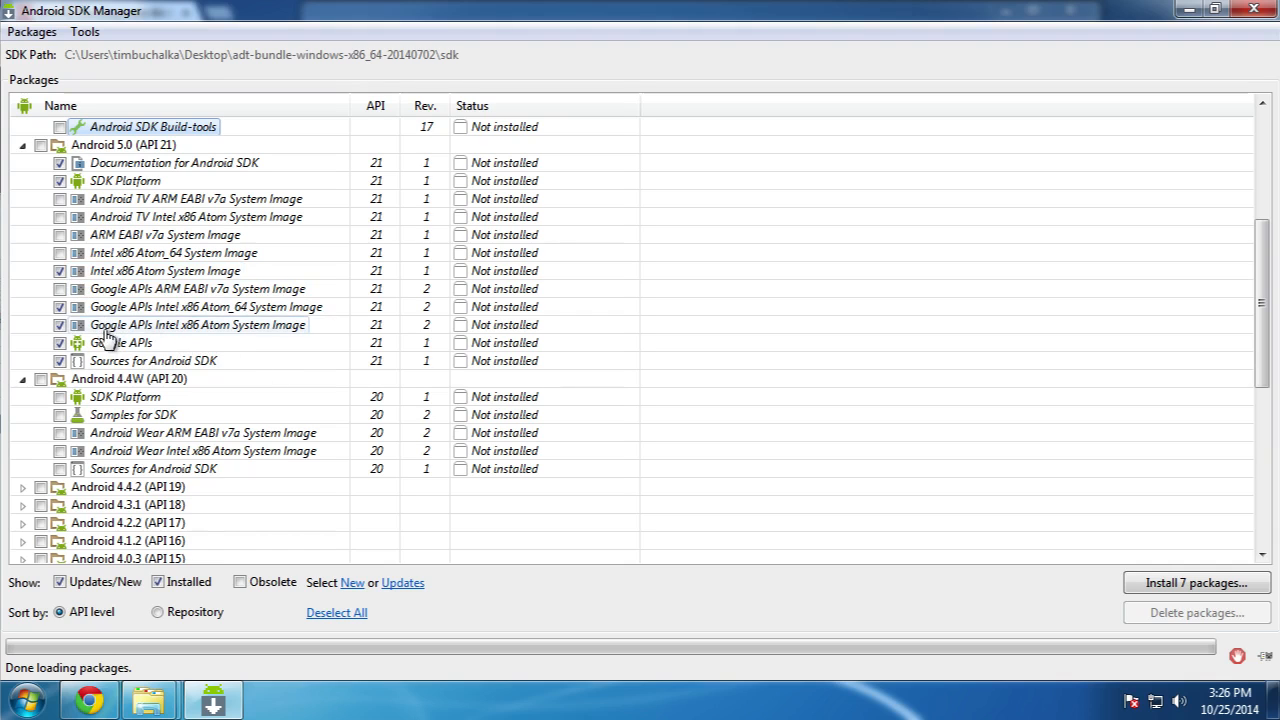
pyautogui.click(60, 307)
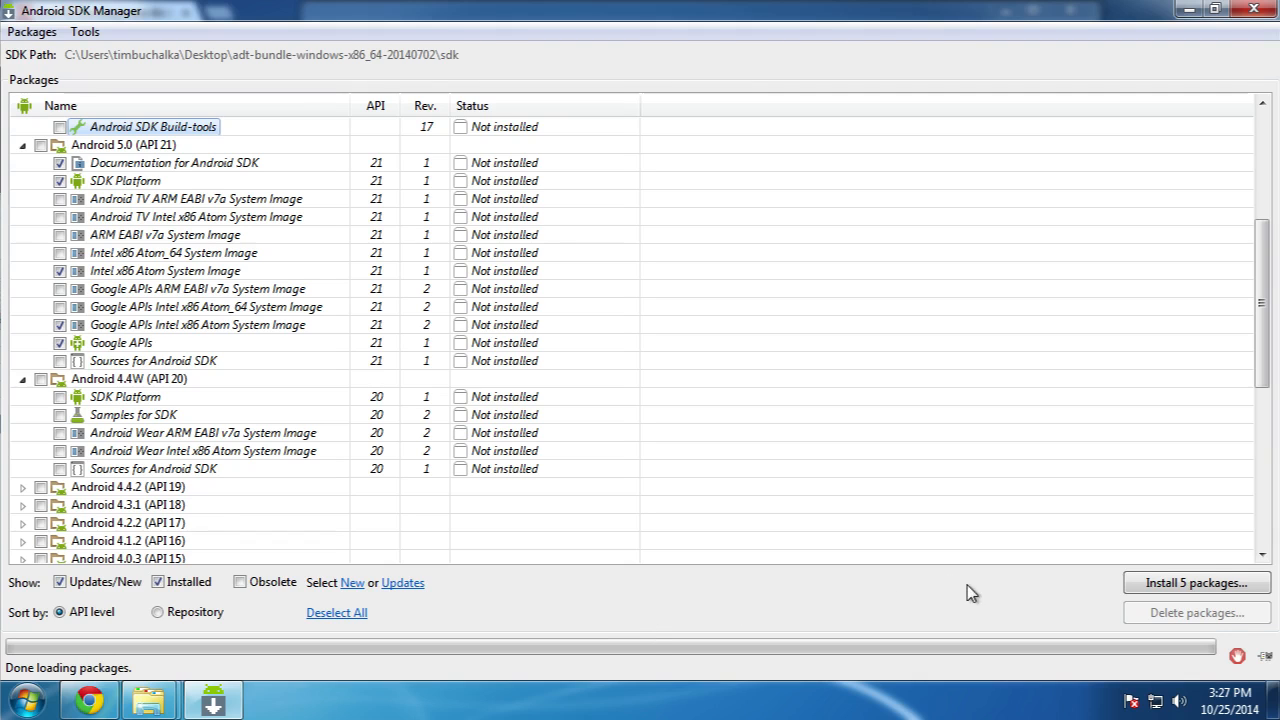
# Install the selected Android 5.0 (API 21) packages, accepting the Android SDK License for all of them.
pyautogui.click(1195, 585)
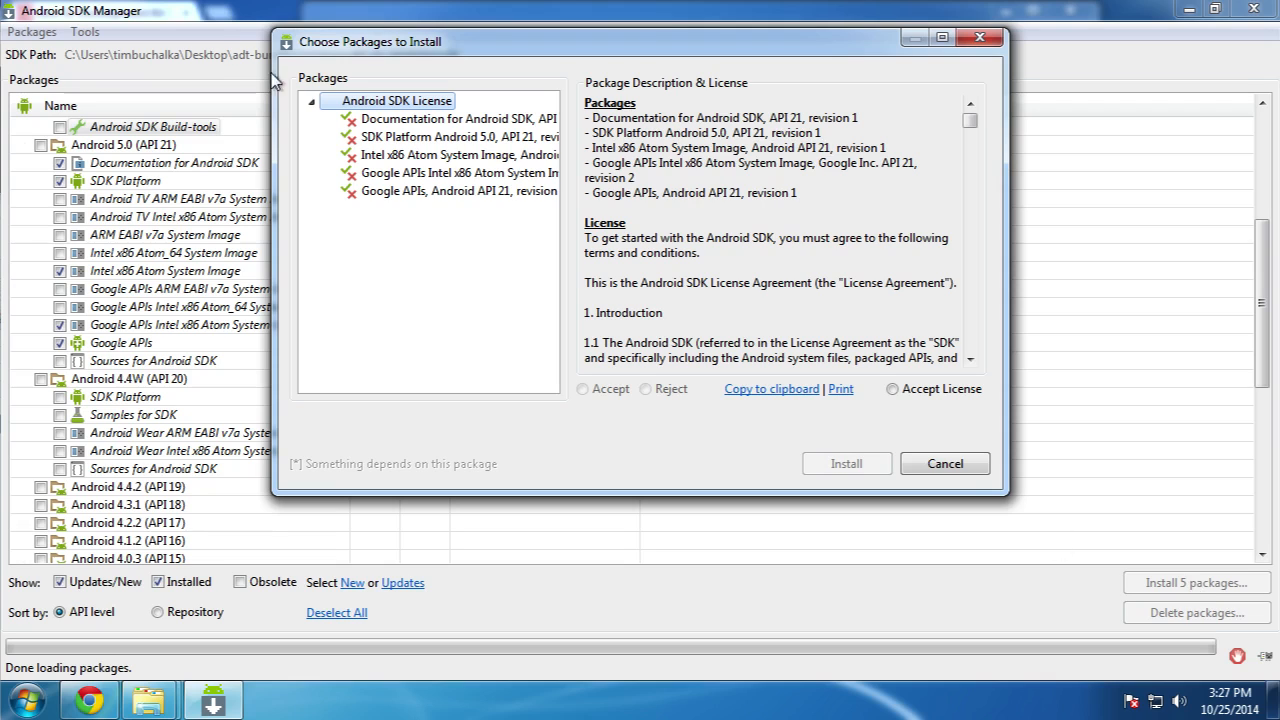
pyautogui.click(448, 120)
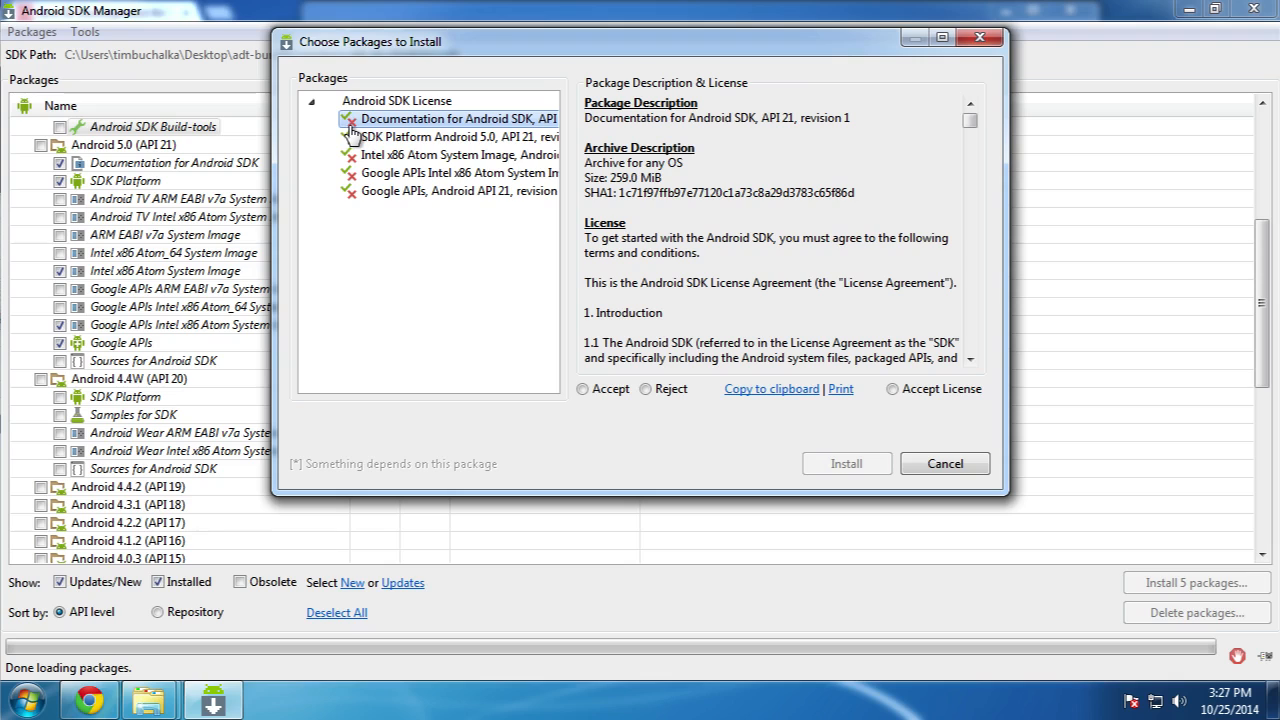
pyautogui.click(894, 392)
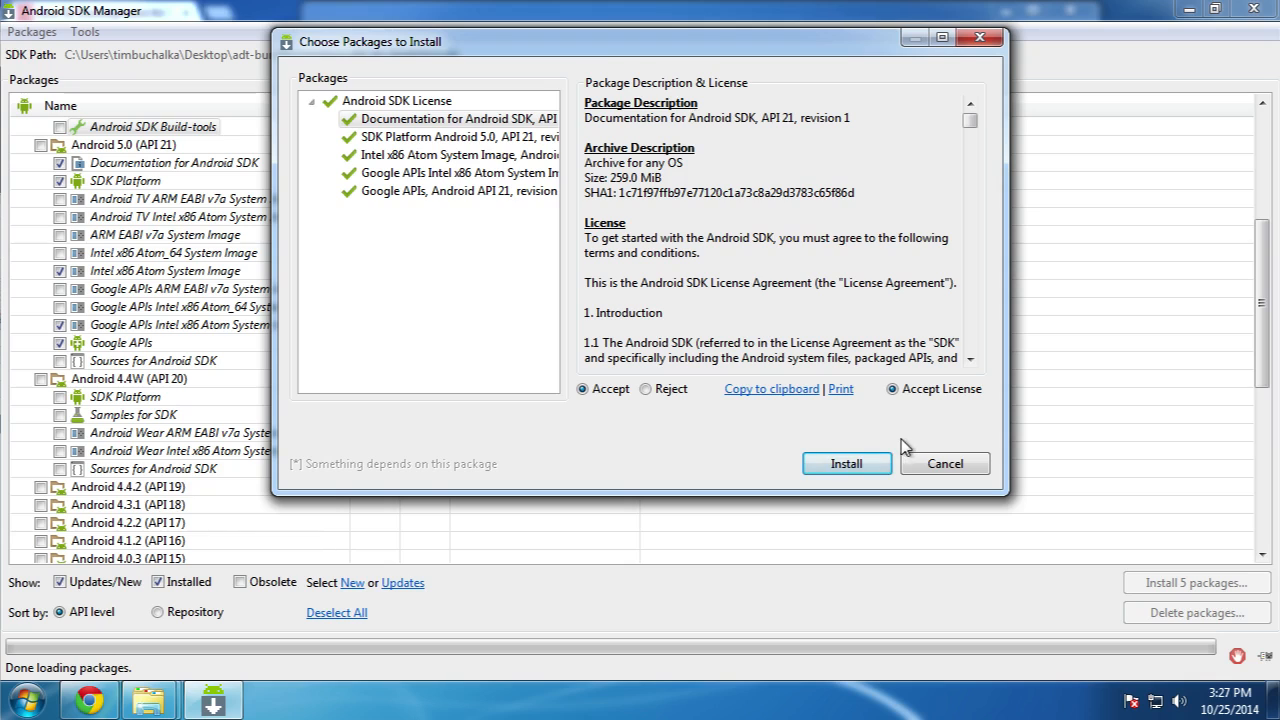
pyautogui.click(846, 464)
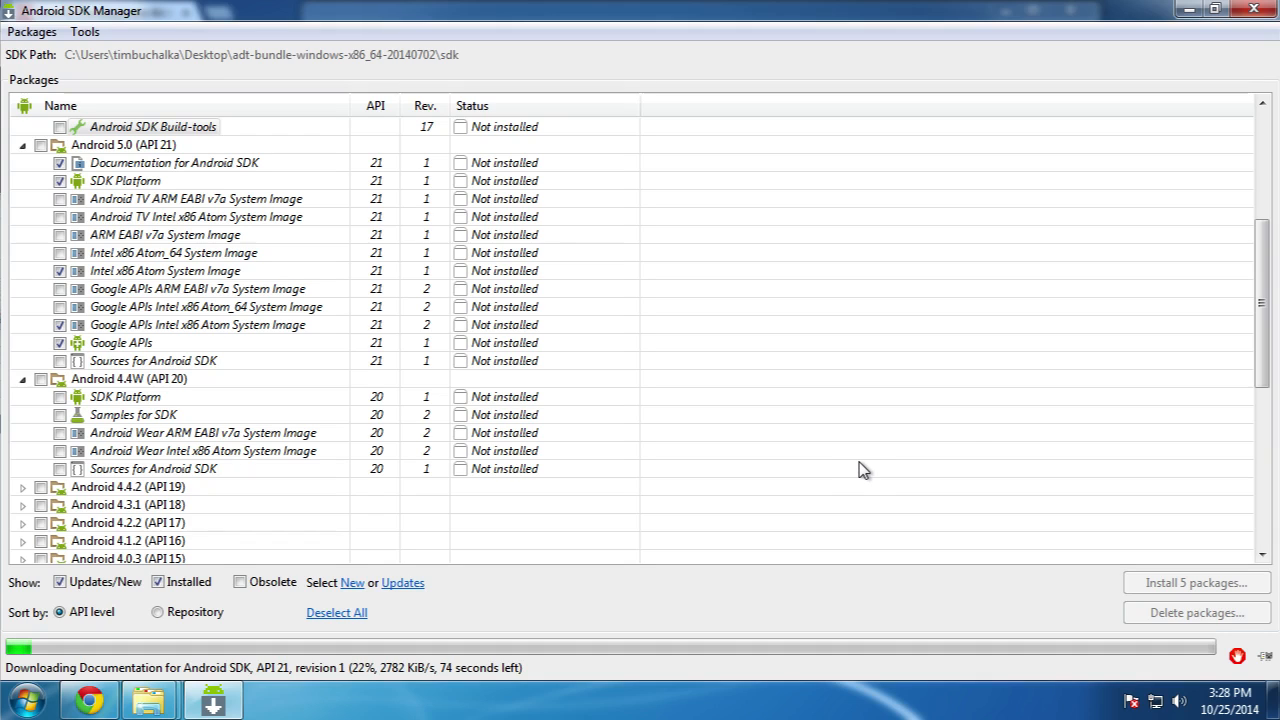
# Examine the package statuses under Extras, Tools, Android 5.0 (API 21) and the older Android versions while the installation runs.
pyautogui.moveTo(1250, 352); pyautogui.dragTo(1223, 512)
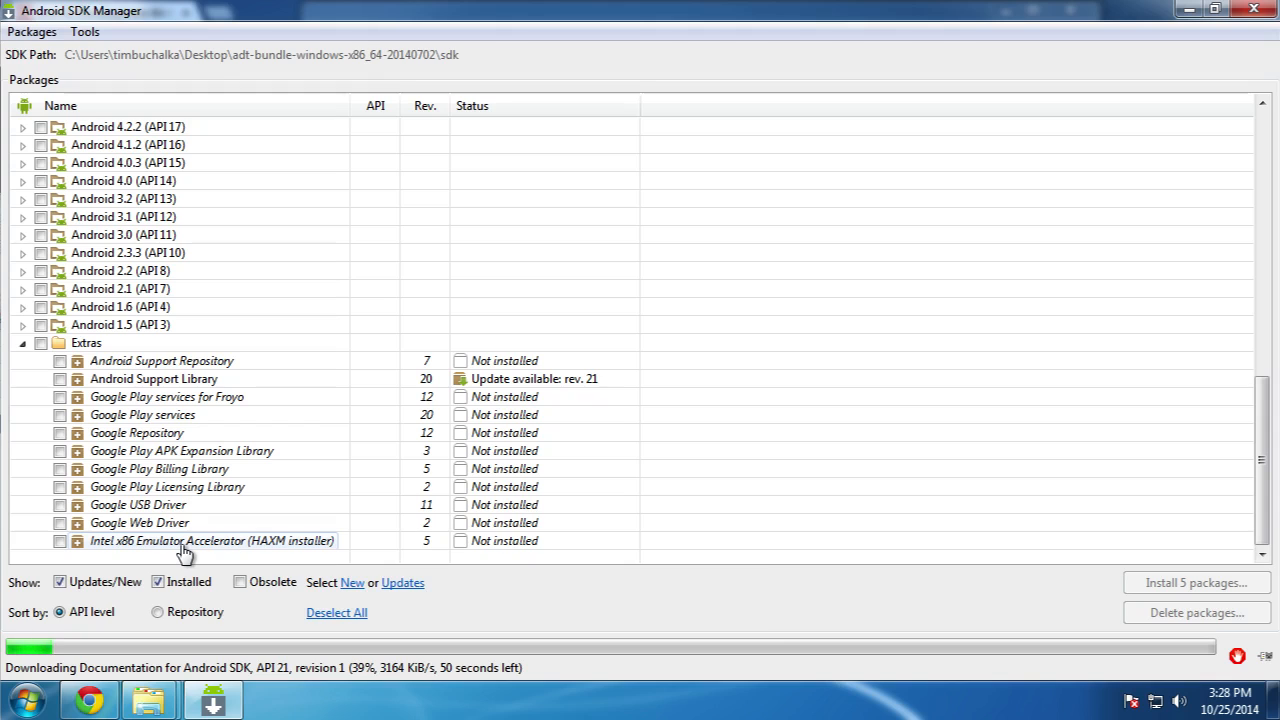
pyautogui.moveTo(185, 516)
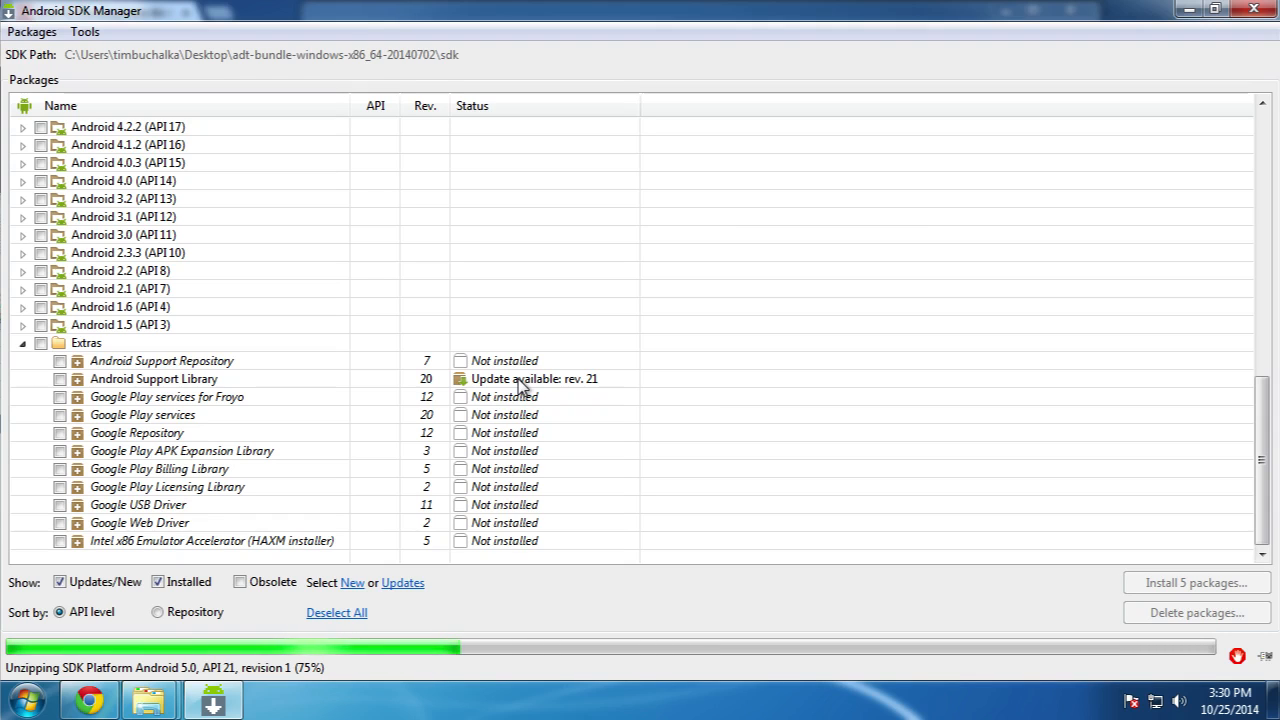
pyautogui.scroll(12, 550, 370)
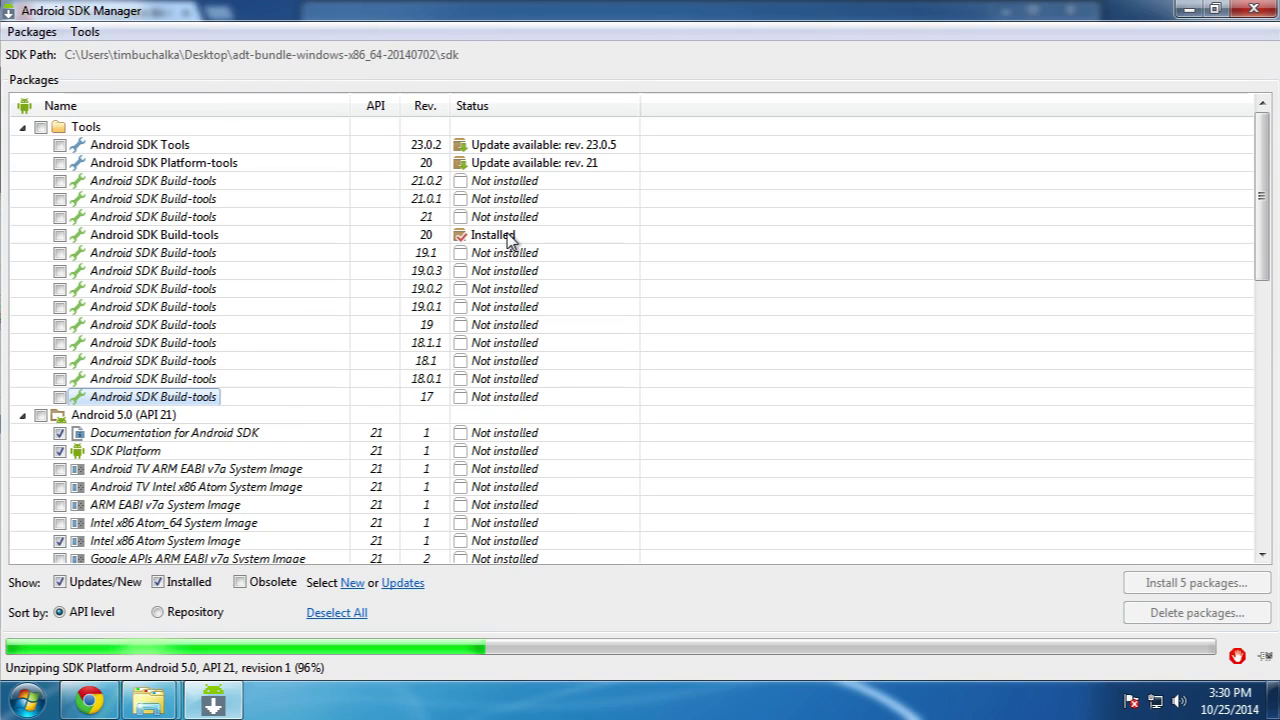
pyautogui.scroll(-3, 330, 250)
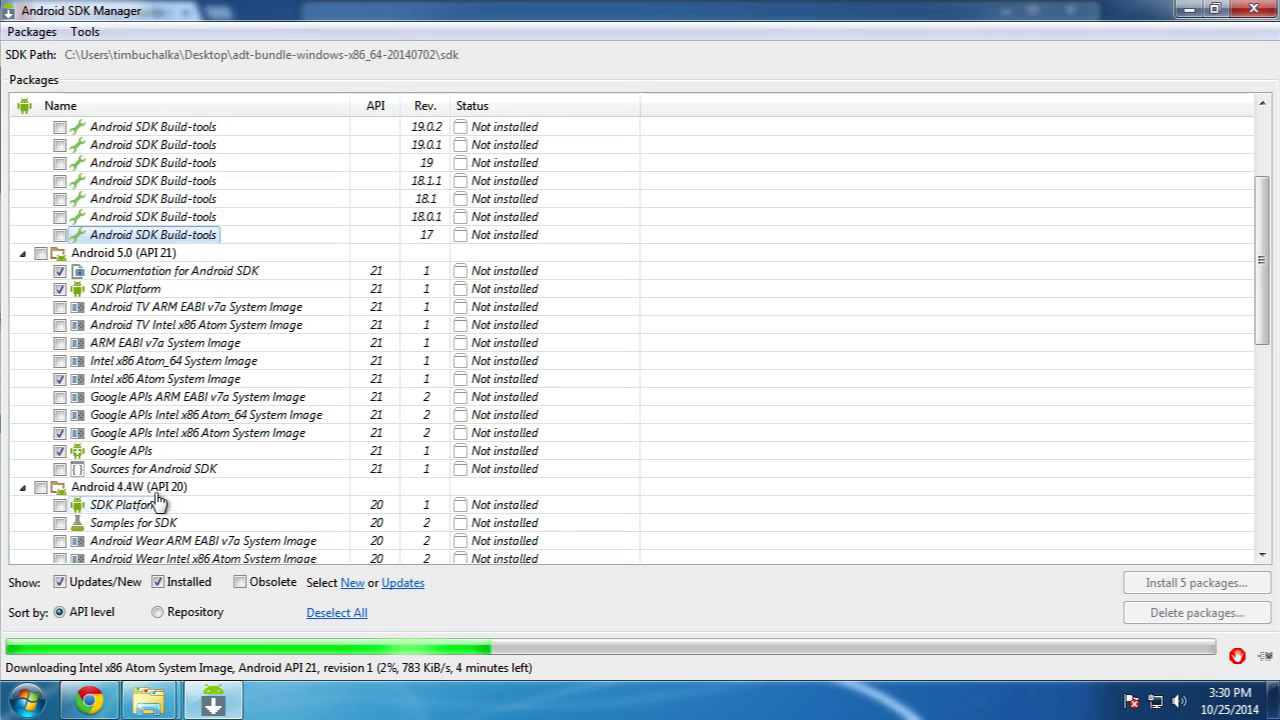
pyautogui.scroll(-2, 160, 500)
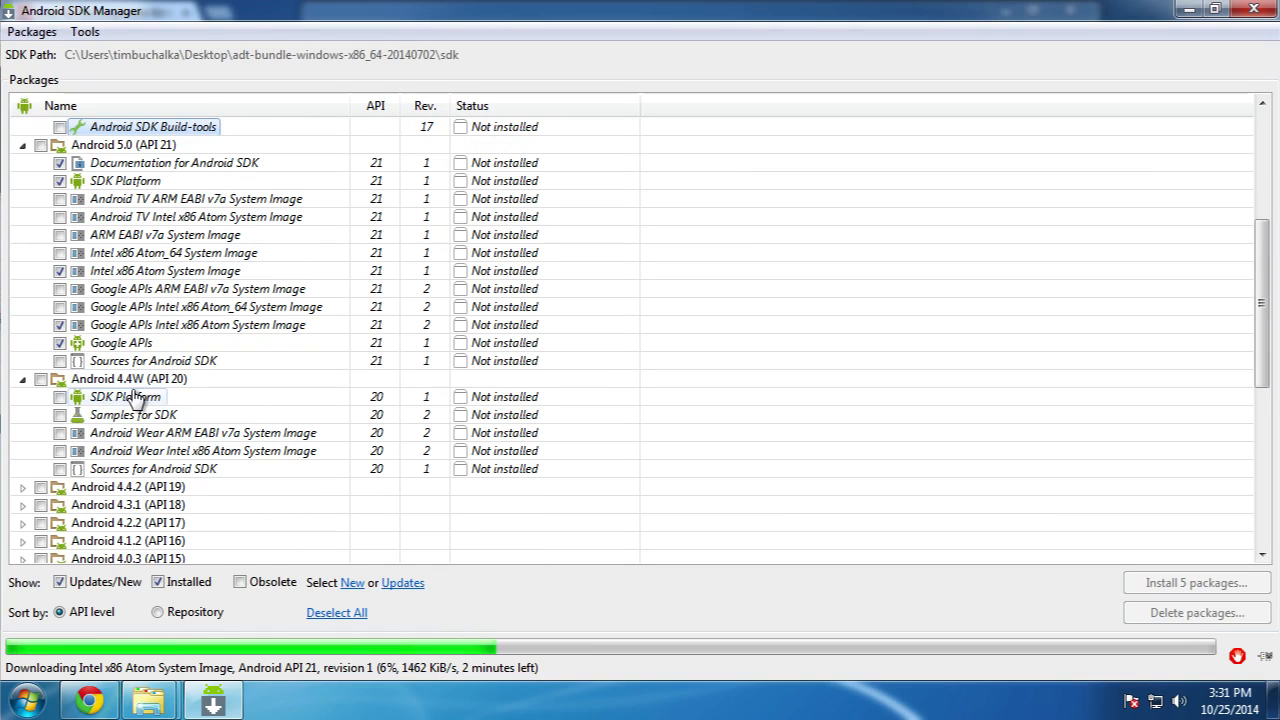
pyautogui.moveTo(137, 396)
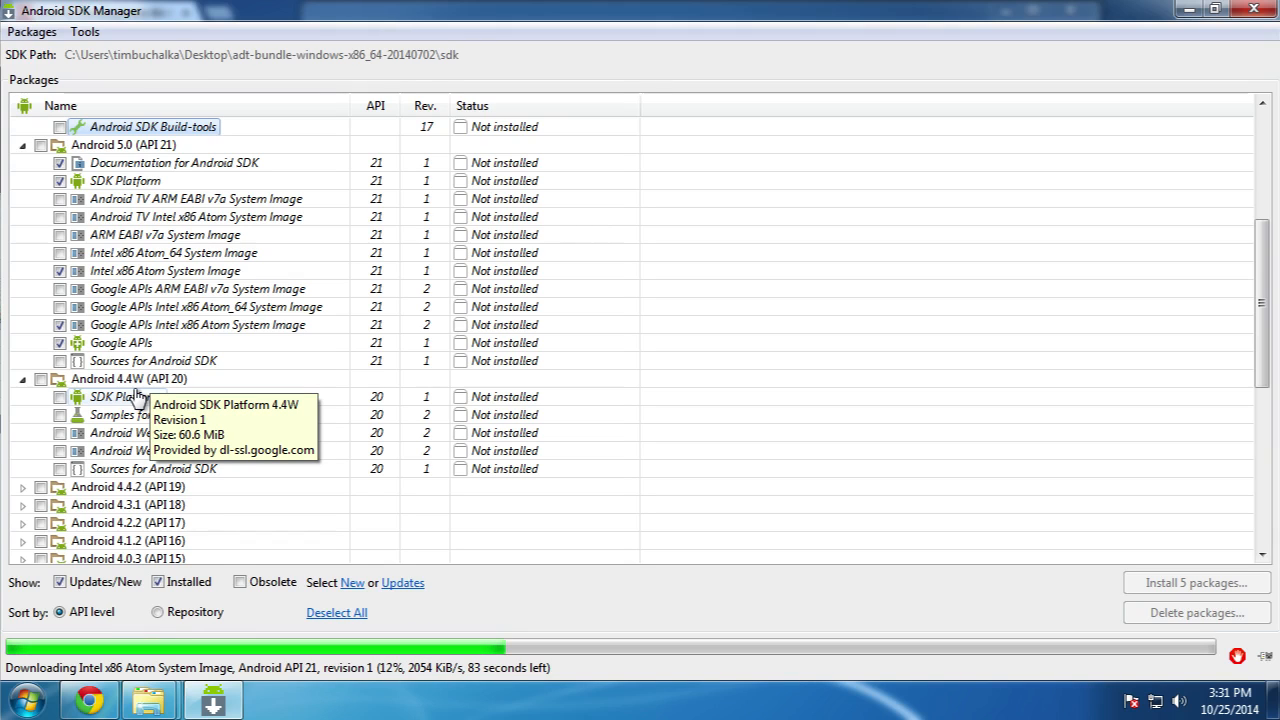
pyautogui.scroll(-3, 209, 486)
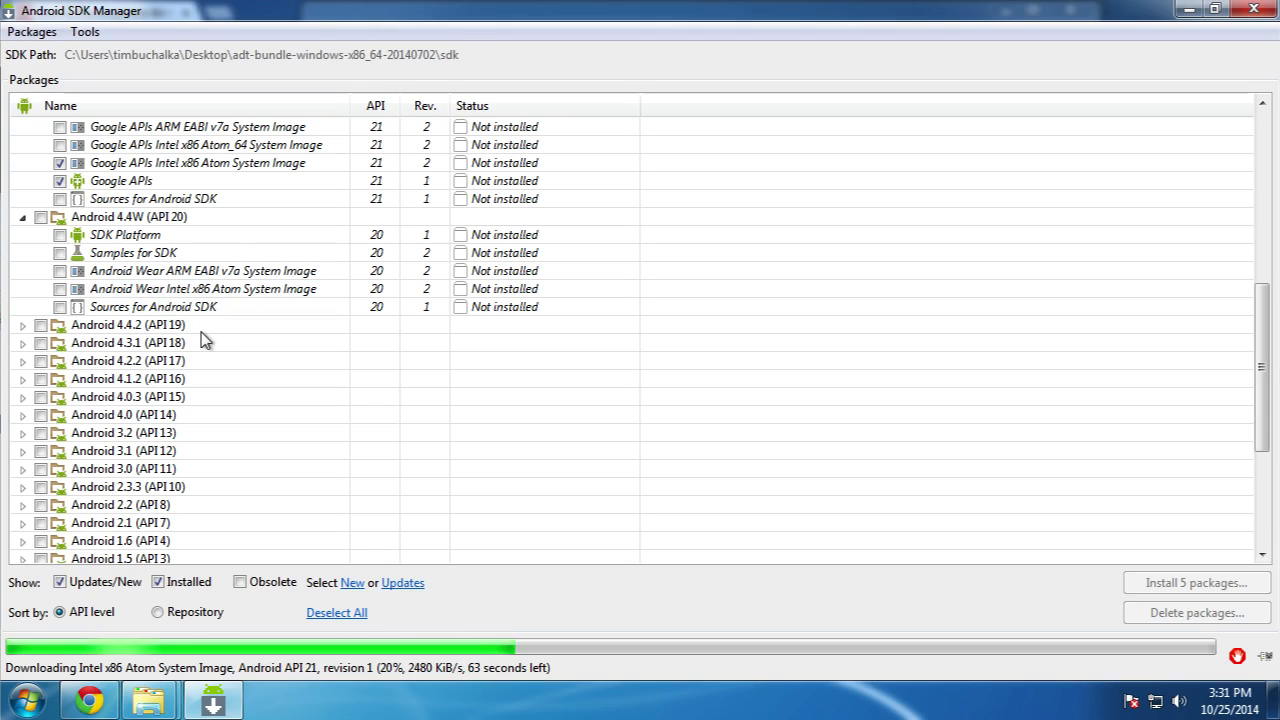
pyautogui.scroll(-2, 200, 340)
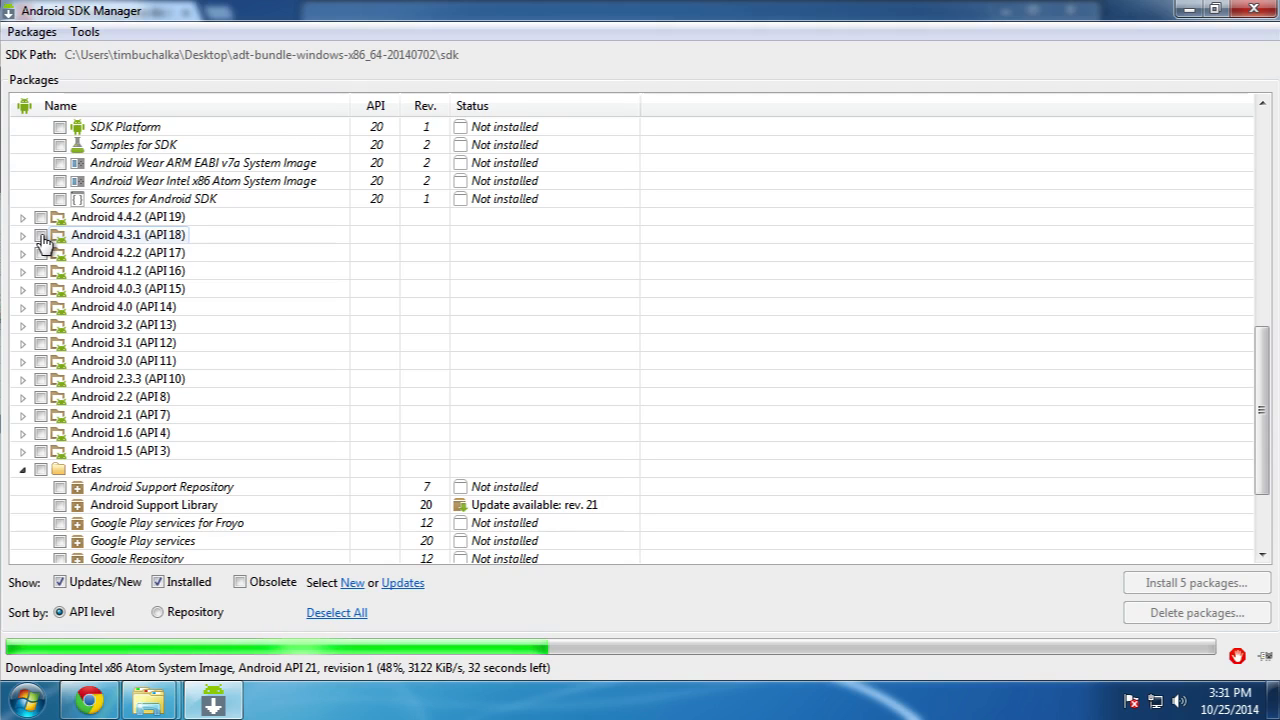
pyautogui.scroll(3, 240, 277)
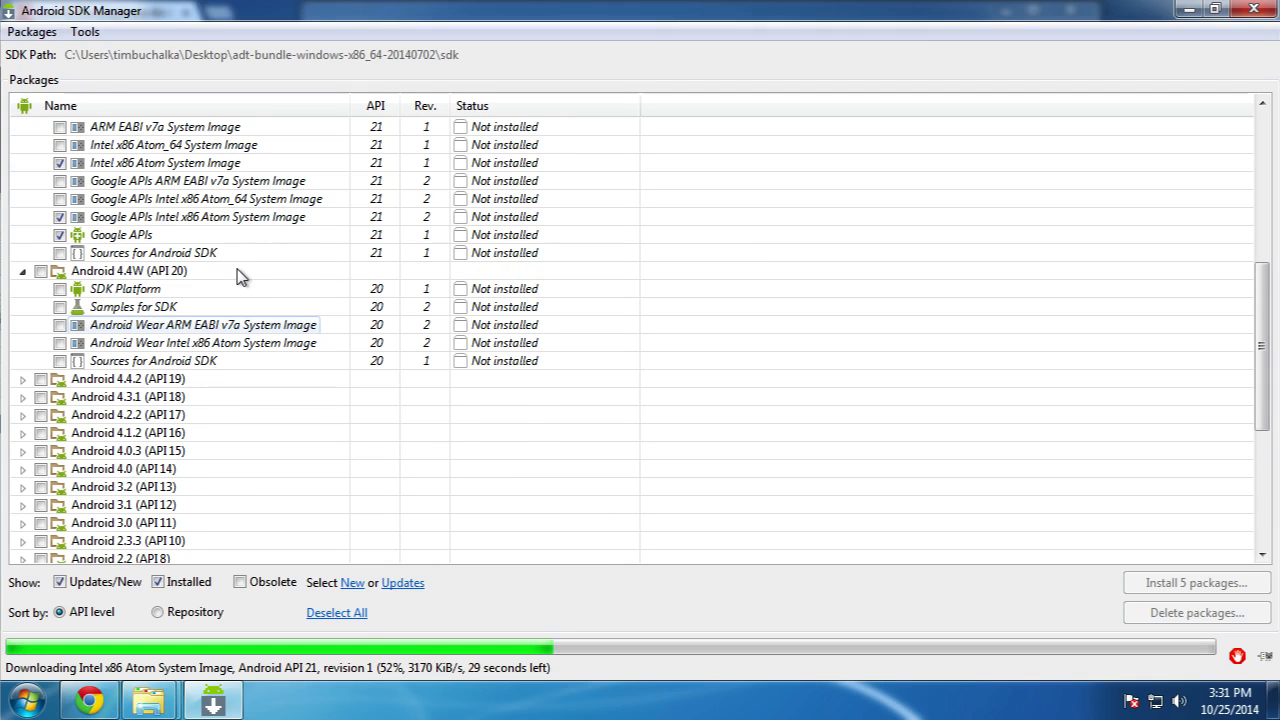
pyautogui.scroll(2, 240, 277)
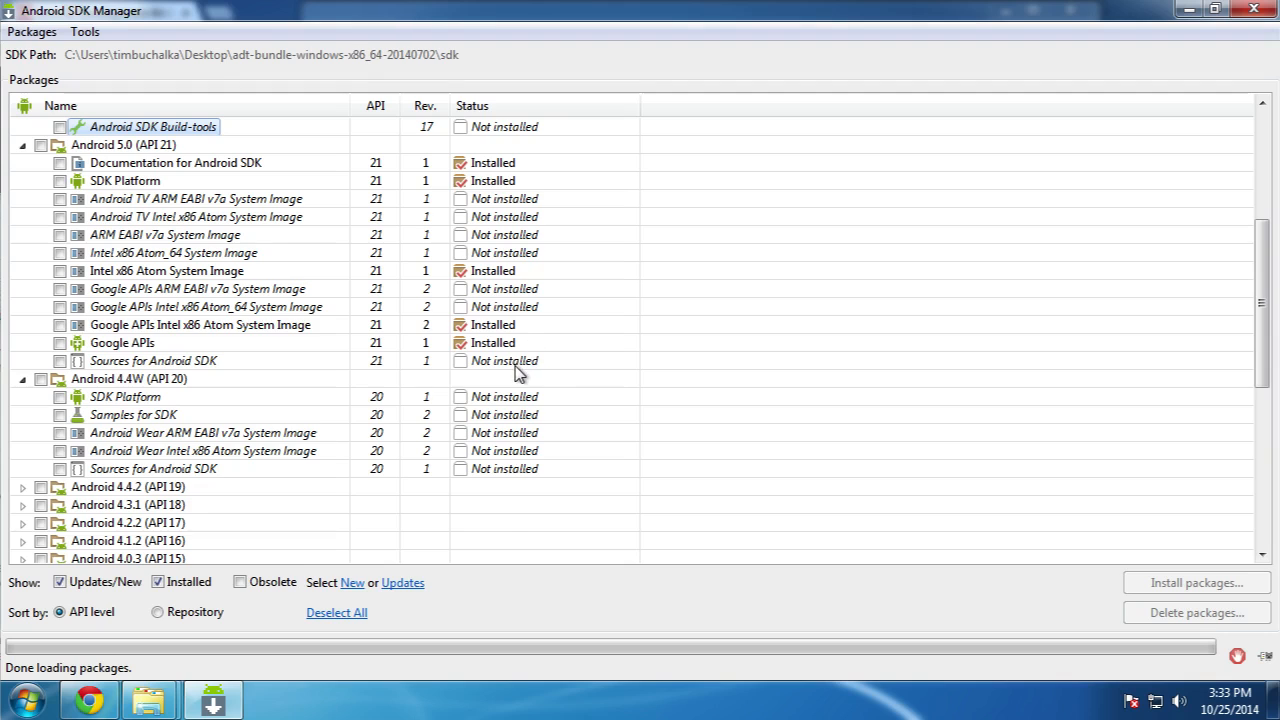
pyautogui.scroll(5, 520, 368)
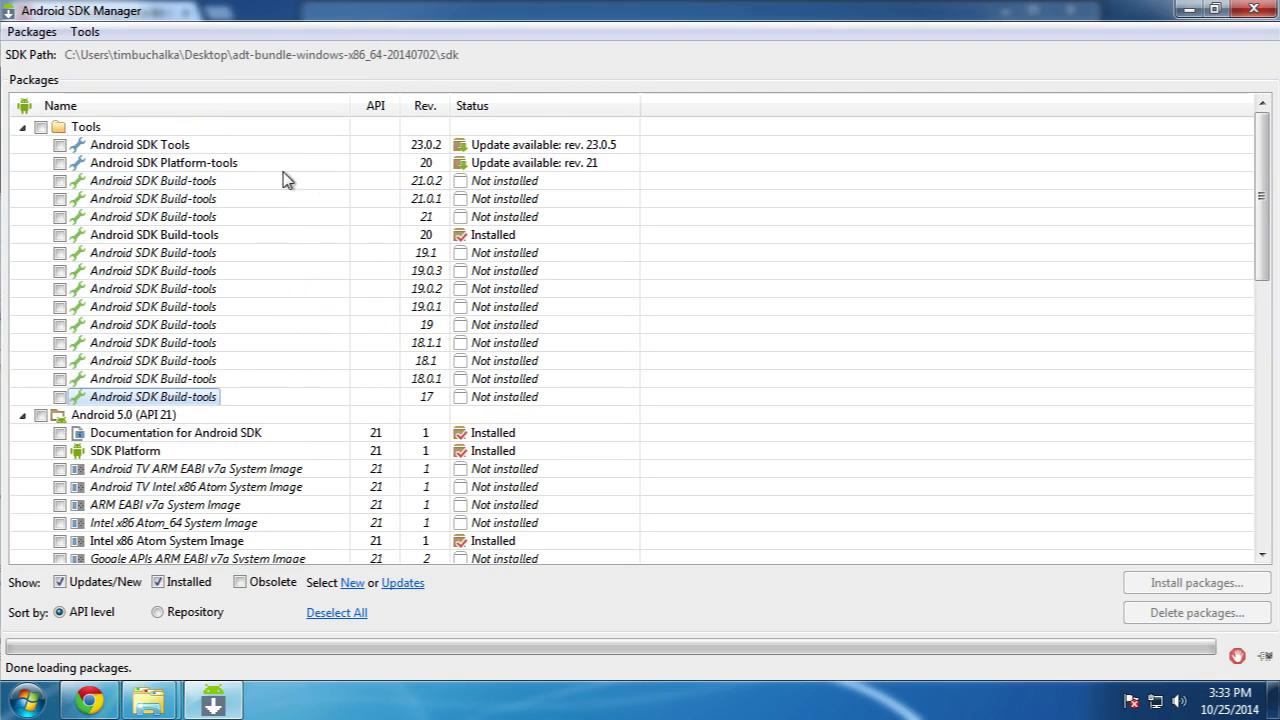
# Select the updates for Android SDK Tools, Android SDK Platform-tools and, under Extras, the Android Support Library.
pyautogui.click(60, 146)
pyautogui.click(60, 165)
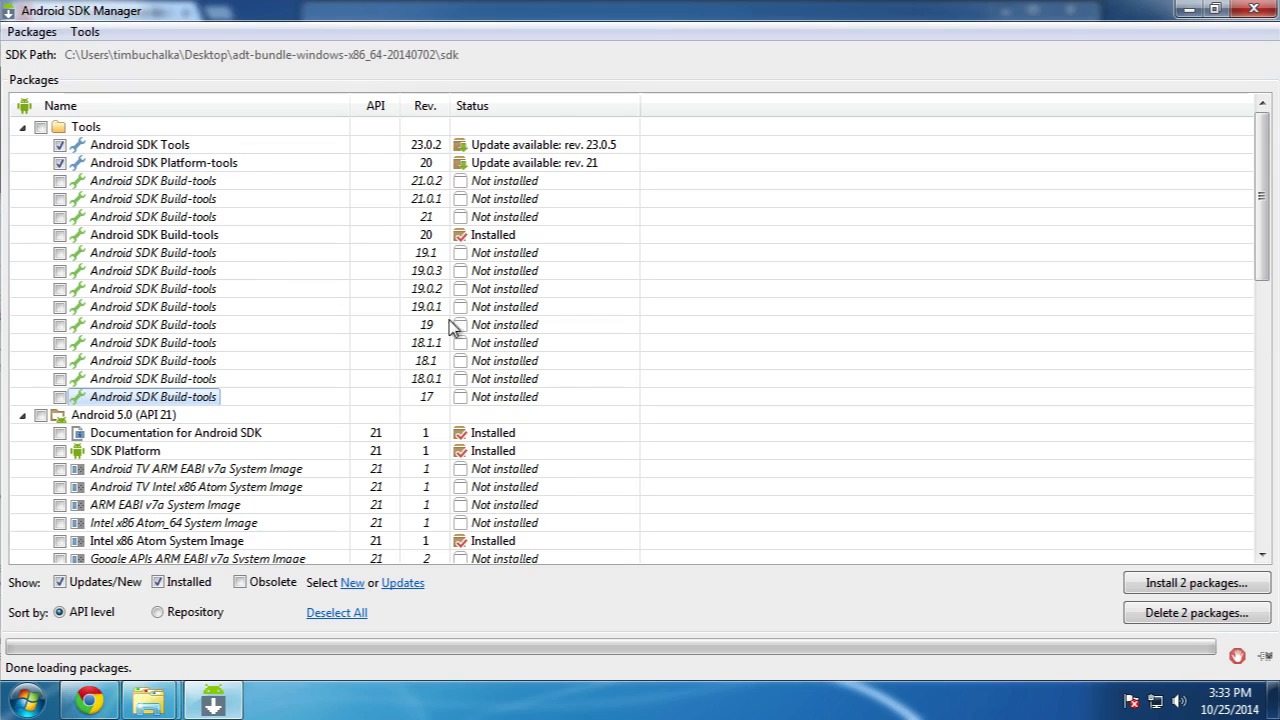
pyautogui.scroll(-15, 578, 372)
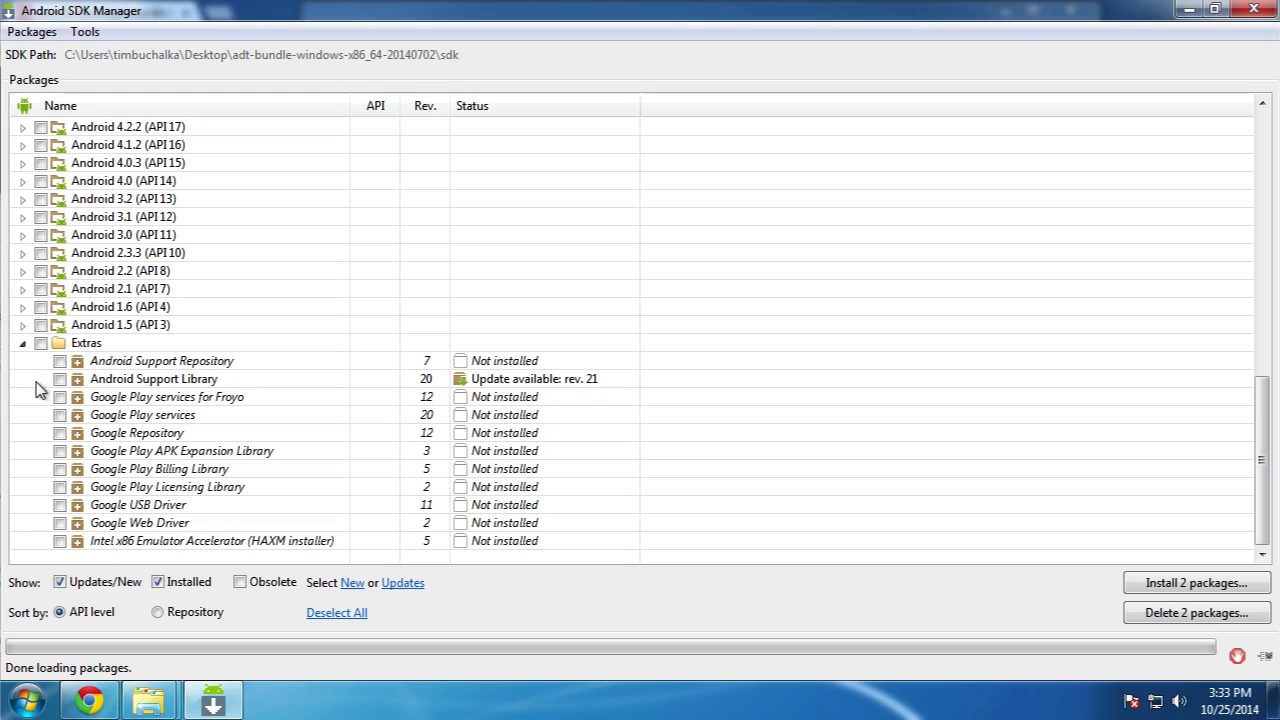
pyautogui.click(60, 379)
# Install the three selected package updates, accepting the Android SDK License for all, and dismiss the Android Tools Updated notice.
pyautogui.click(1163, 583)
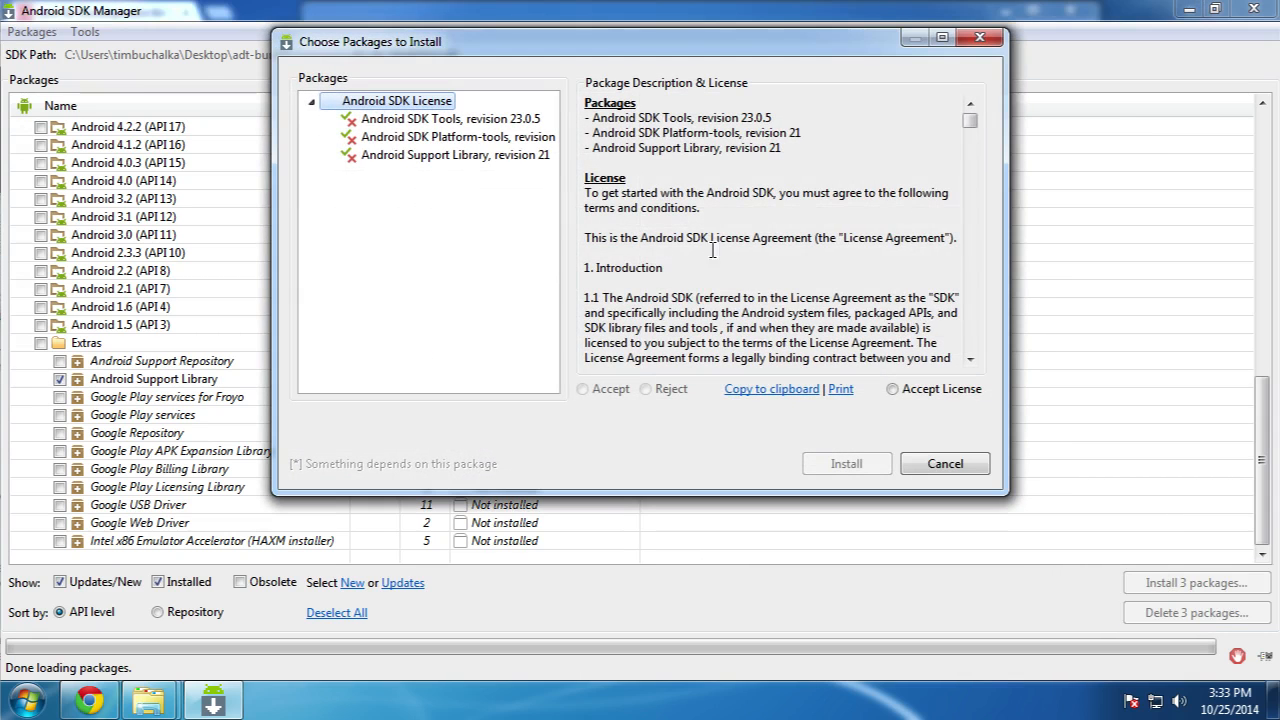
pyautogui.click(434, 119)
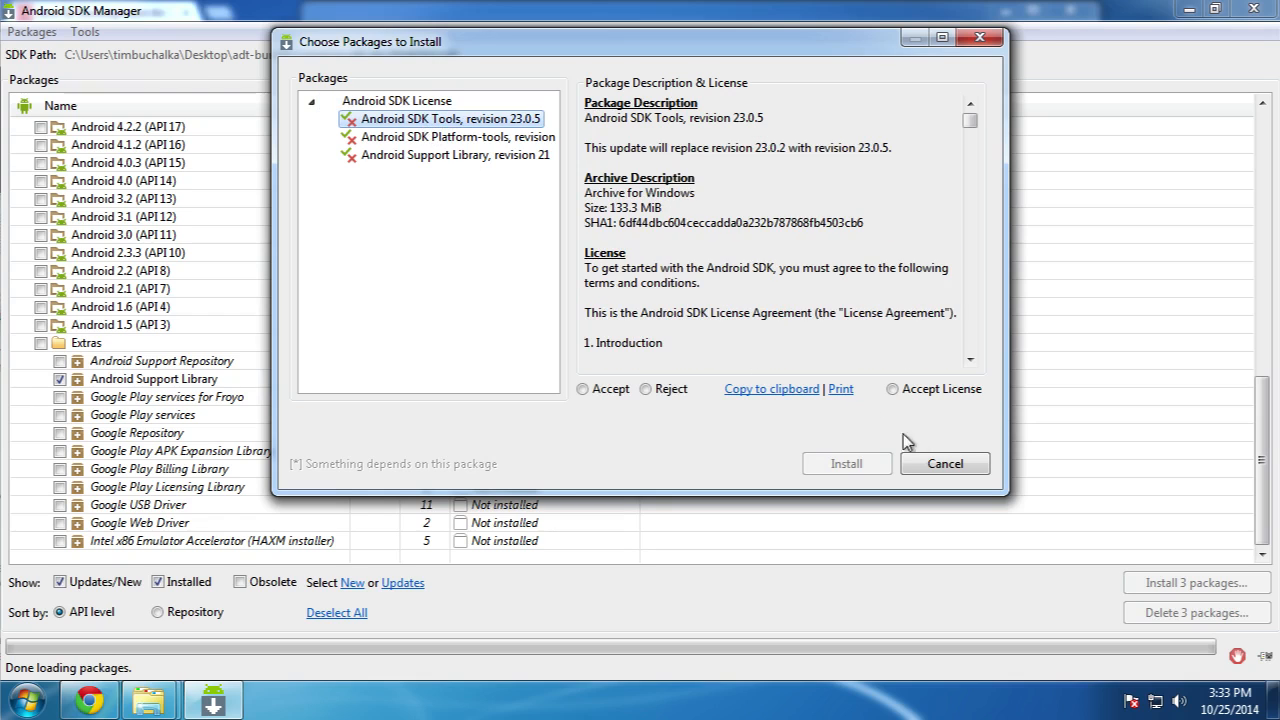
pyautogui.click(892, 390)
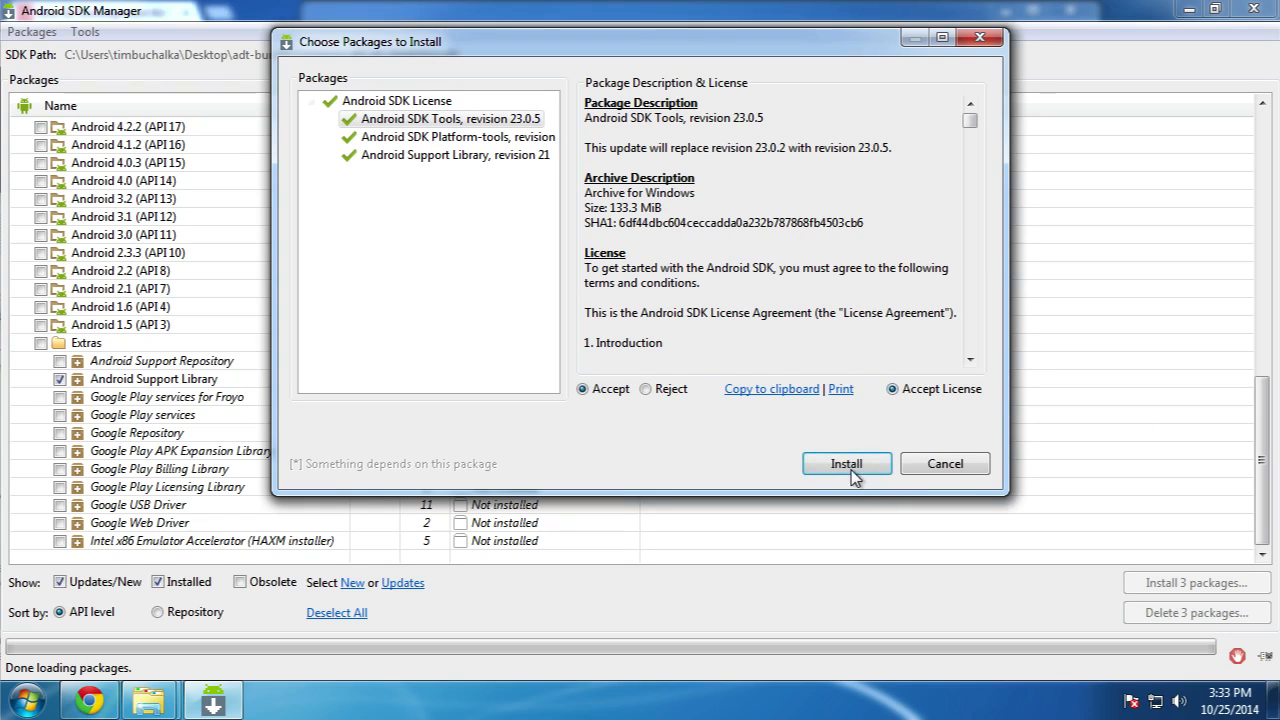
pyautogui.click(848, 468)
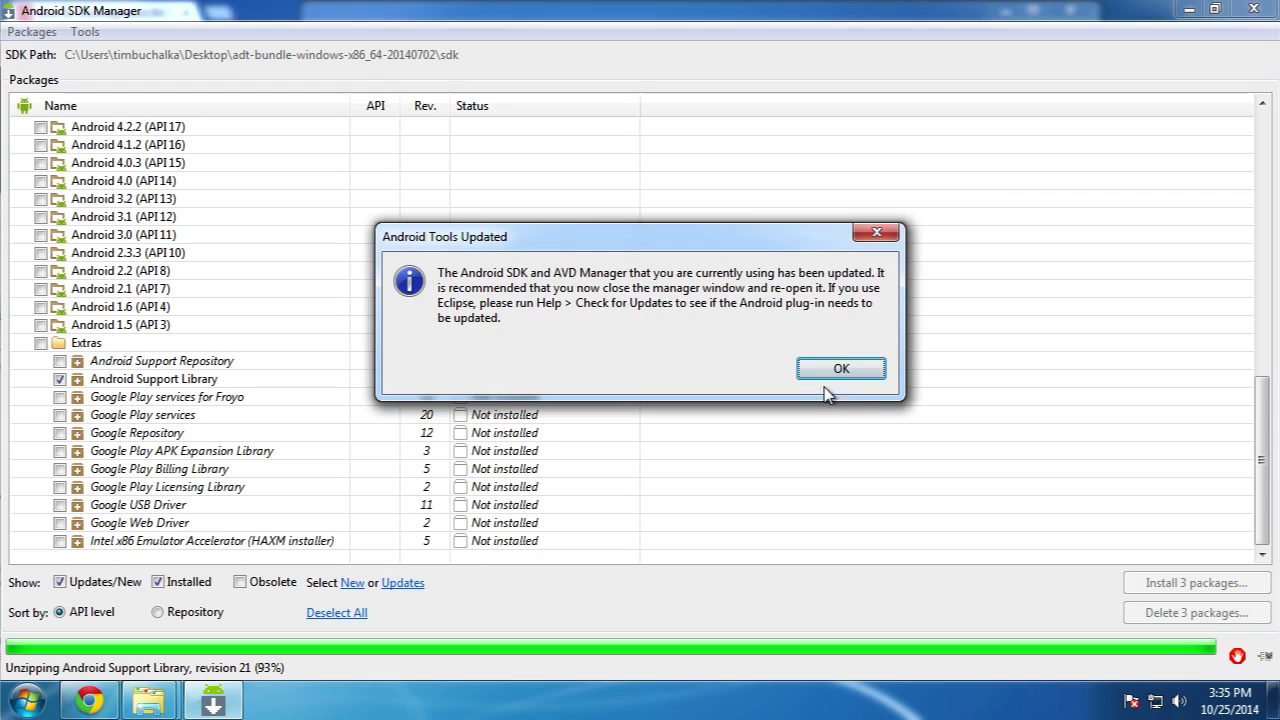
pyautogui.click(849, 368)
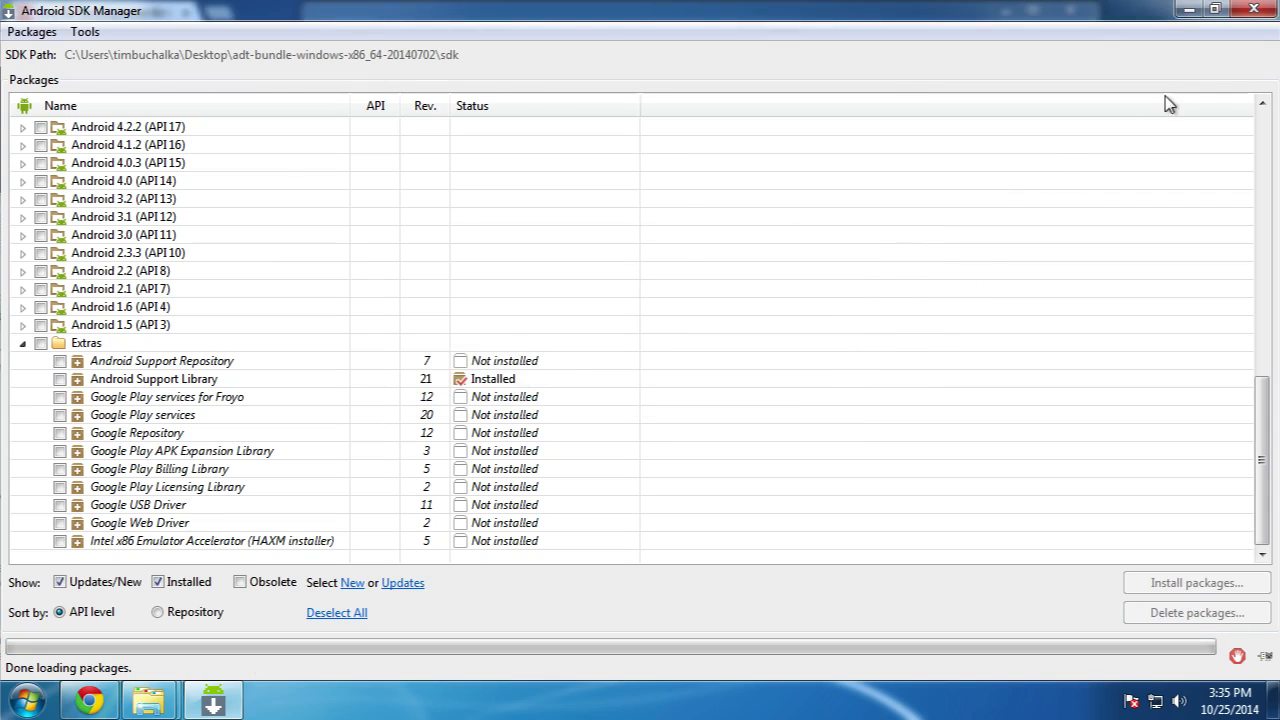
# Close Android SDK Manager and launch Eclipse from the ADT bundle's eclipse folder, using the proposed workspace folder on the Desktop.
pyautogui.click(1263, 17)
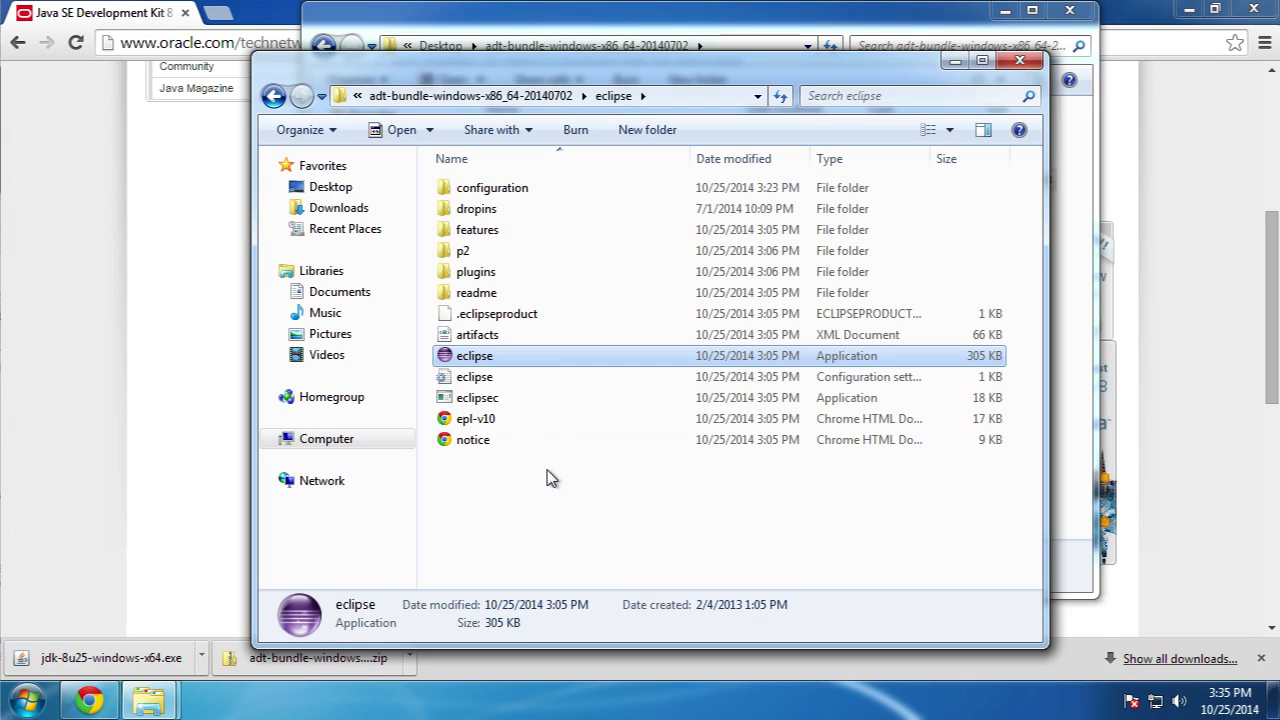
pyautogui.doubleClick(497, 357)
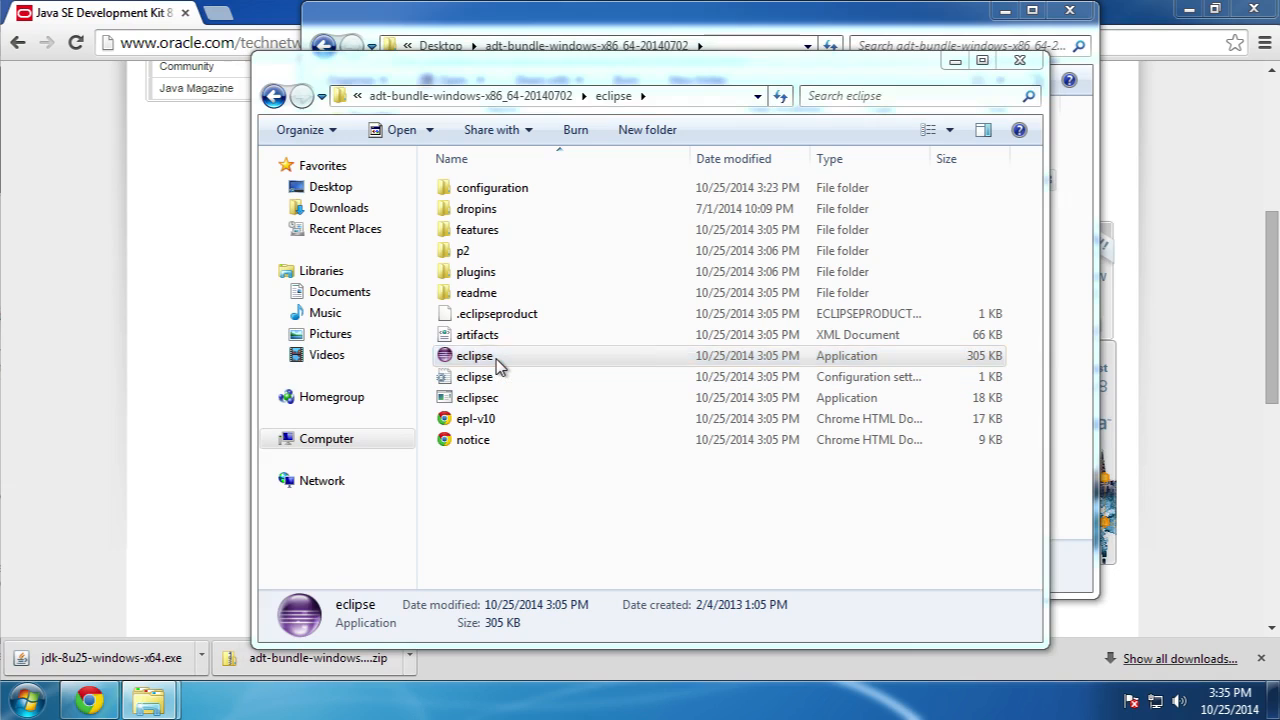
pyautogui.click(695, 367)
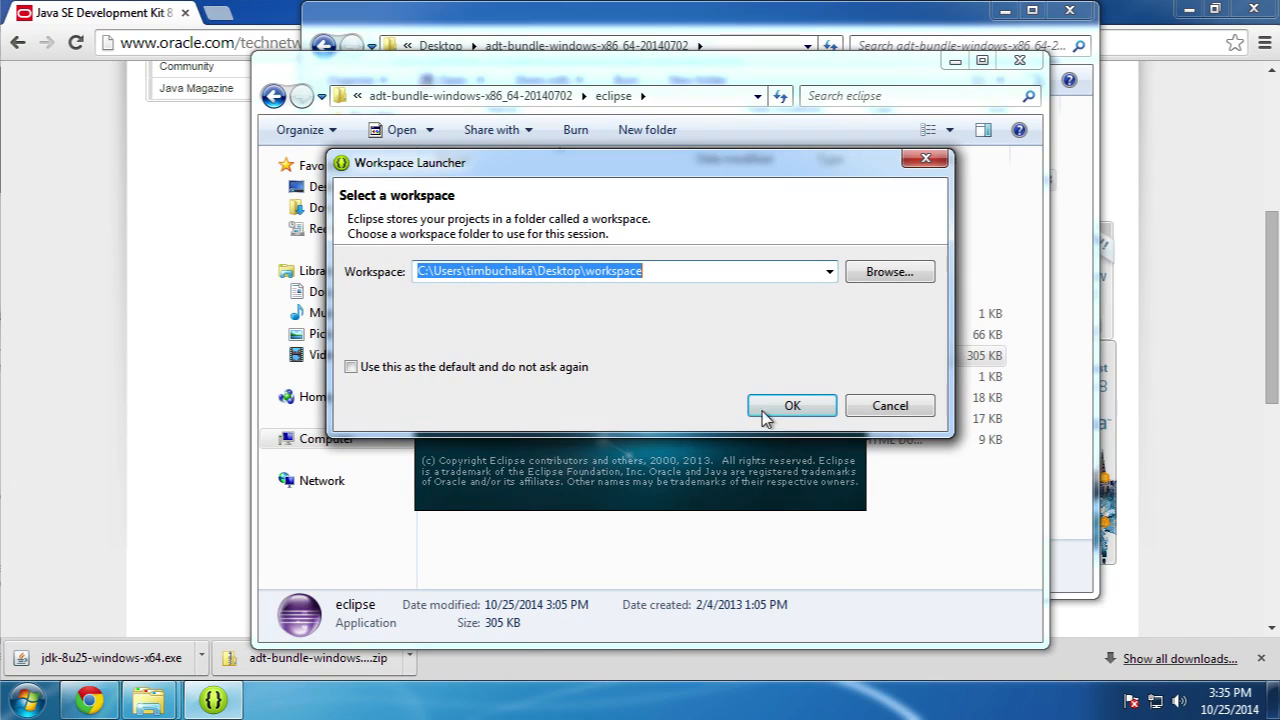
pyautogui.click(792, 408)
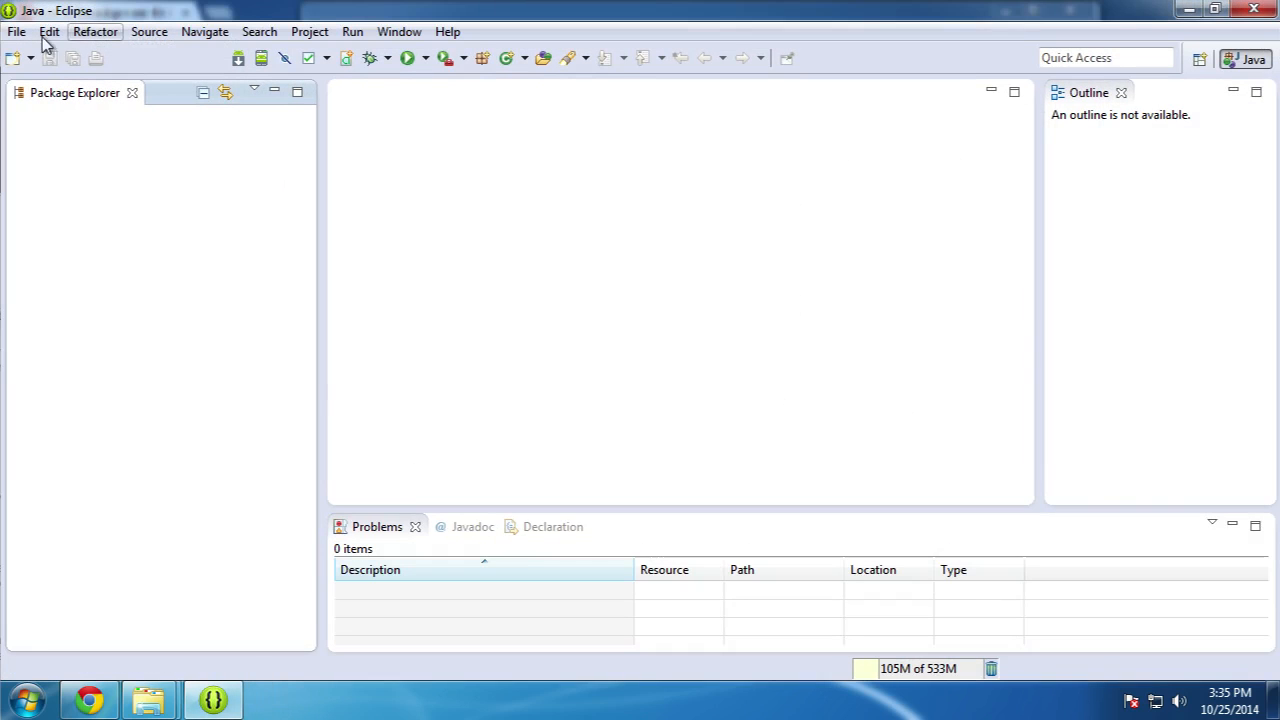
# Check the SDK targets Android 5.0 and Google APIs in the Android preferences, and close the preferences with OK.
pyautogui.click(16, 31)
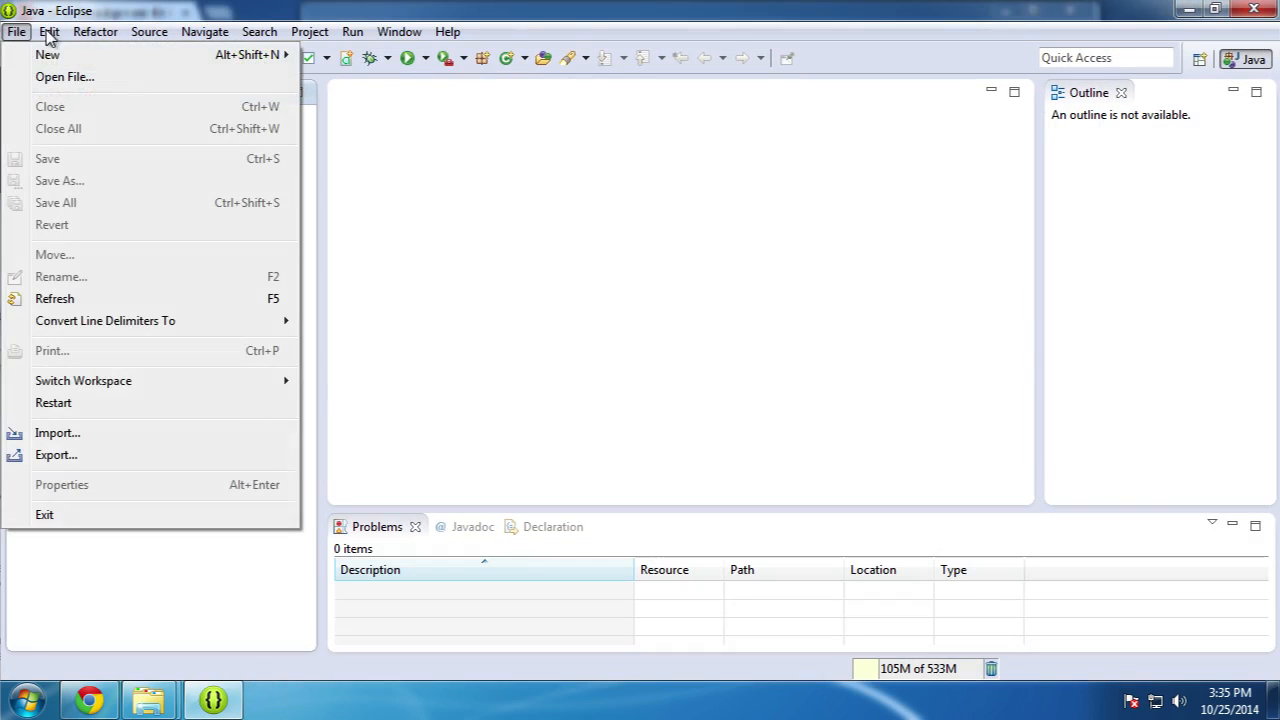
pyautogui.moveTo(352, 31)
pyautogui.moveTo(17, 36)
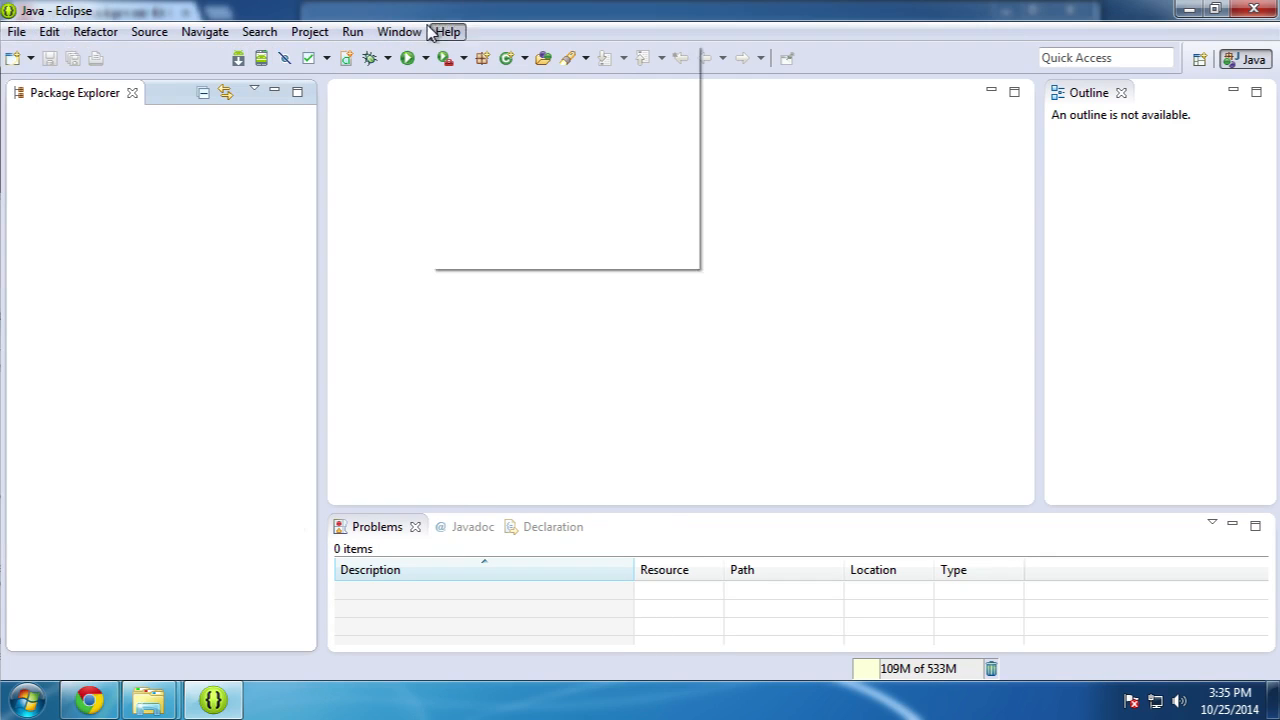
pyautogui.moveTo(397, 36)
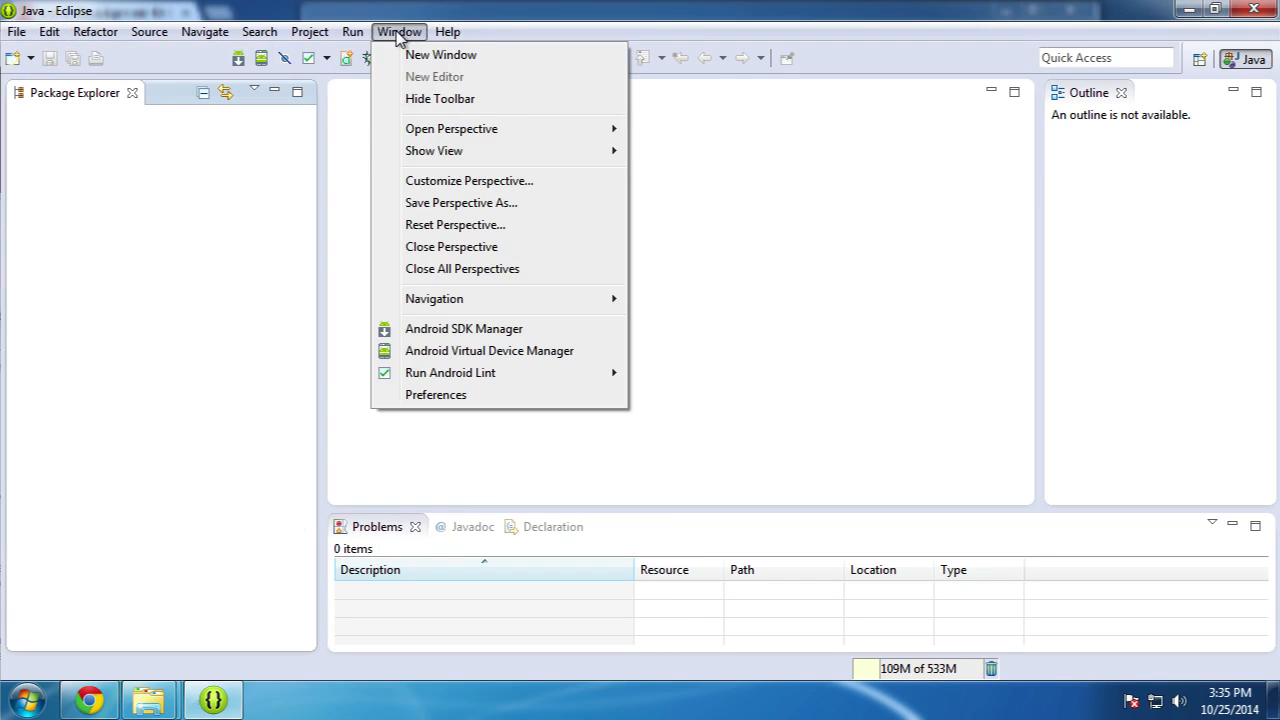
pyautogui.click(437, 396)
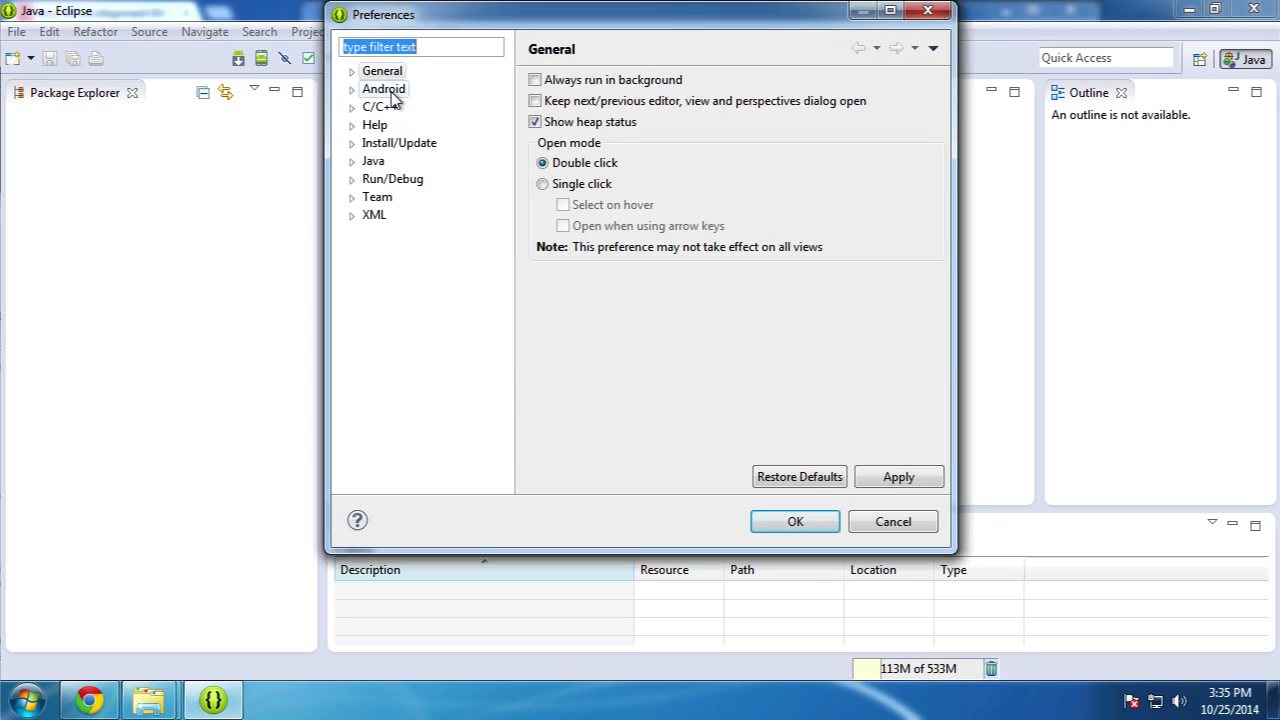
pyautogui.click(390, 91)
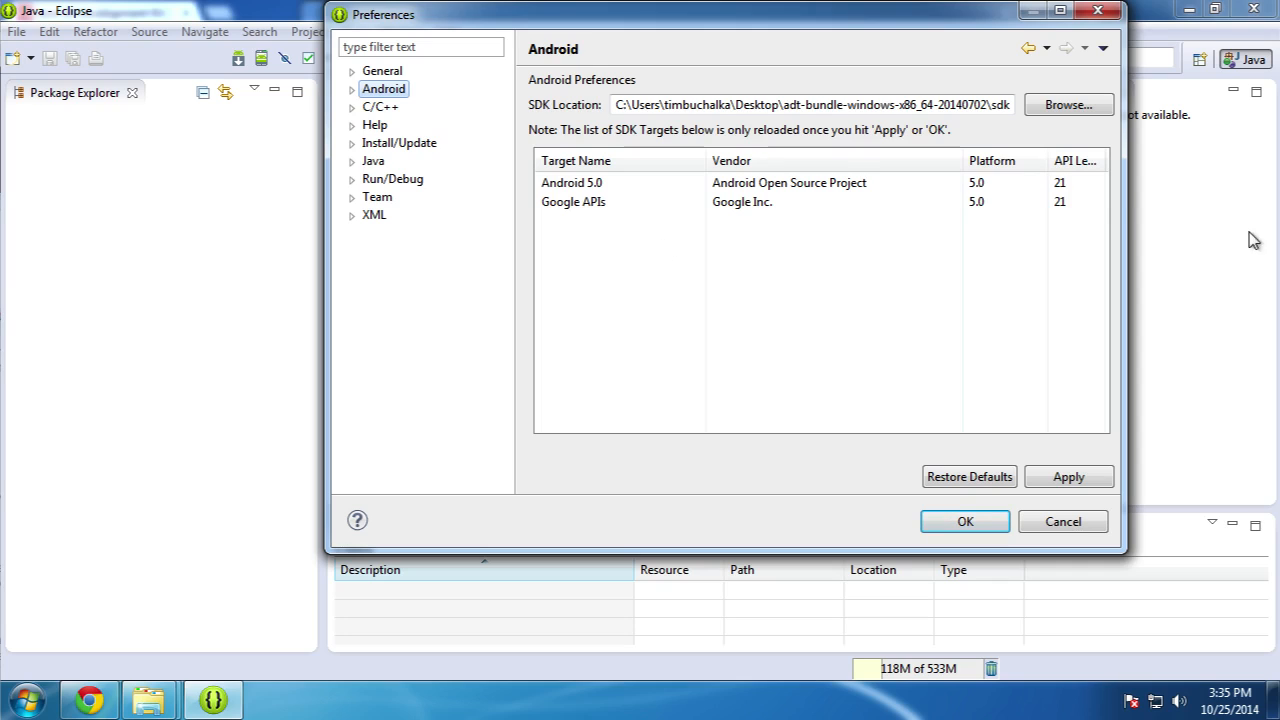
pyautogui.click(568, 188)
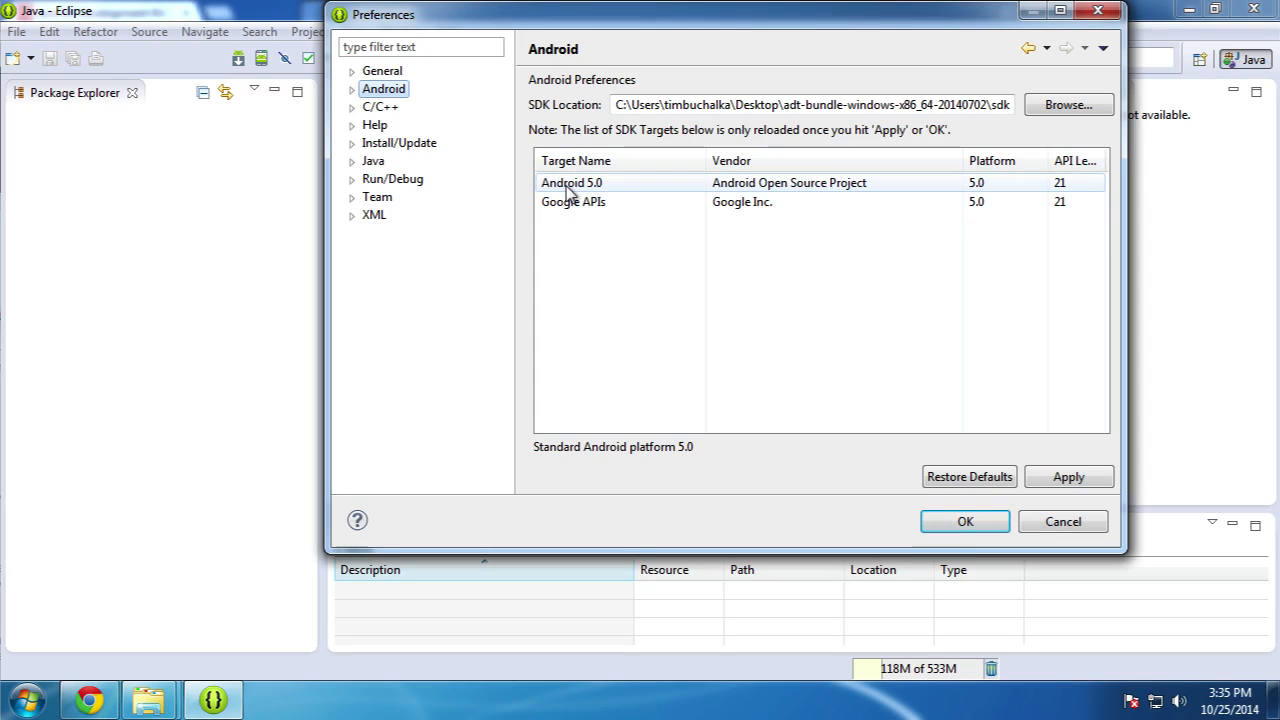
pyautogui.click(586, 210)
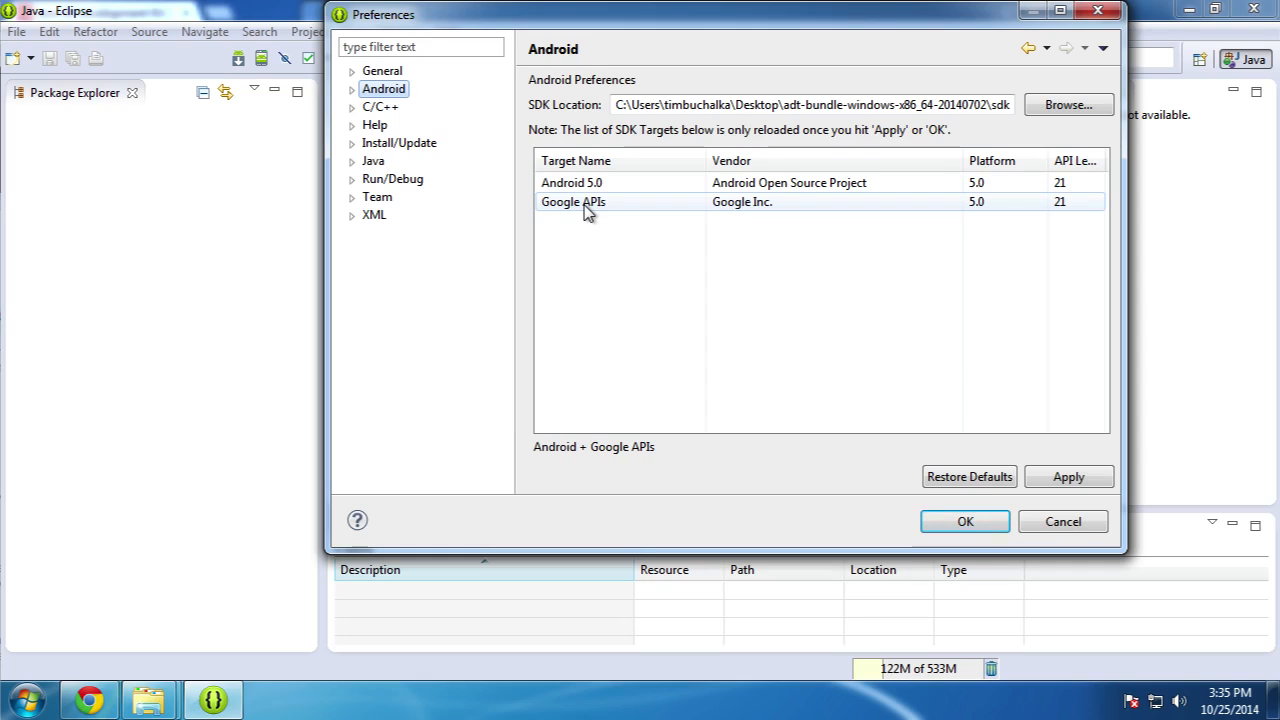
pyautogui.click(937, 527)
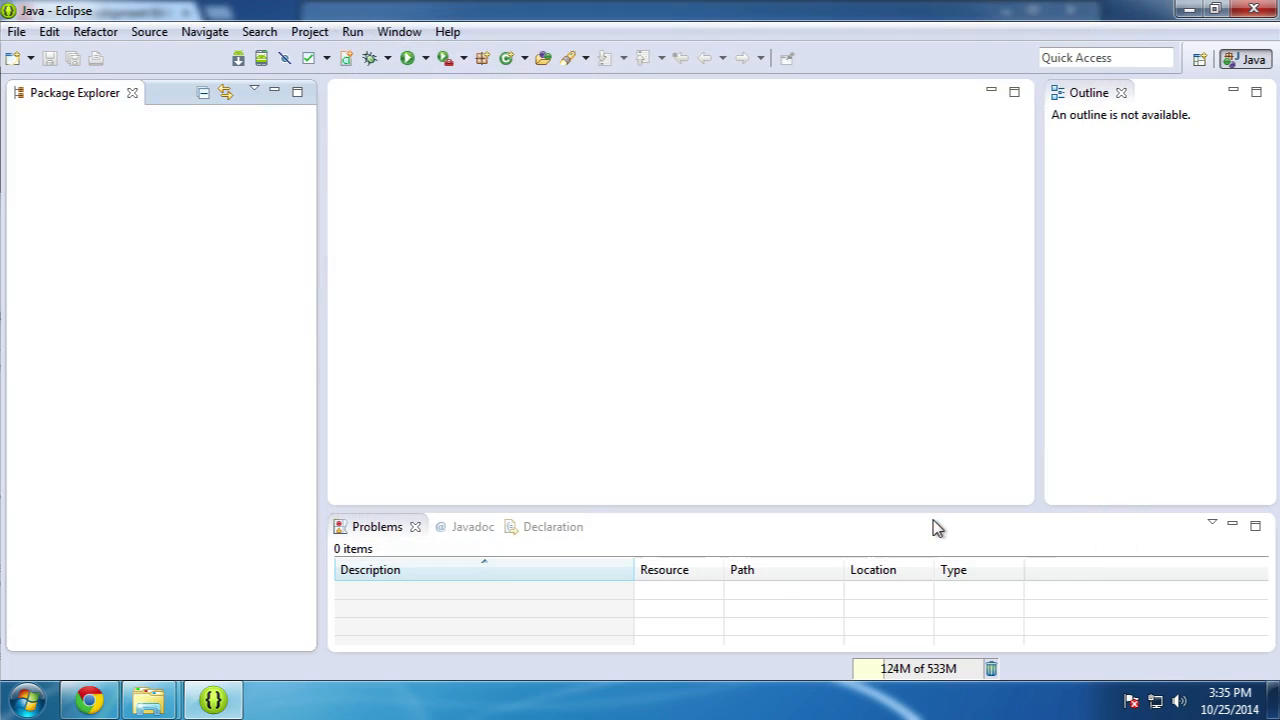